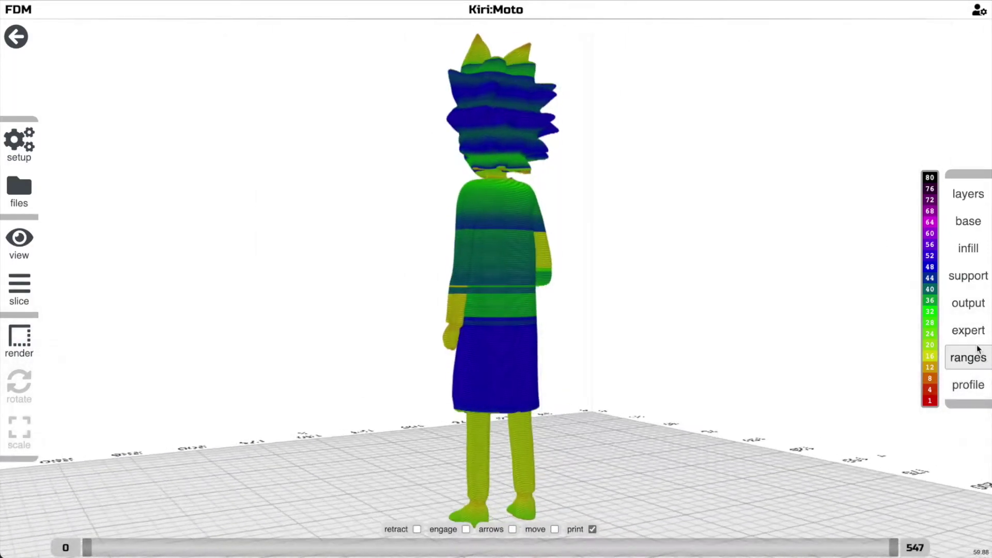
left_click(974, 356)
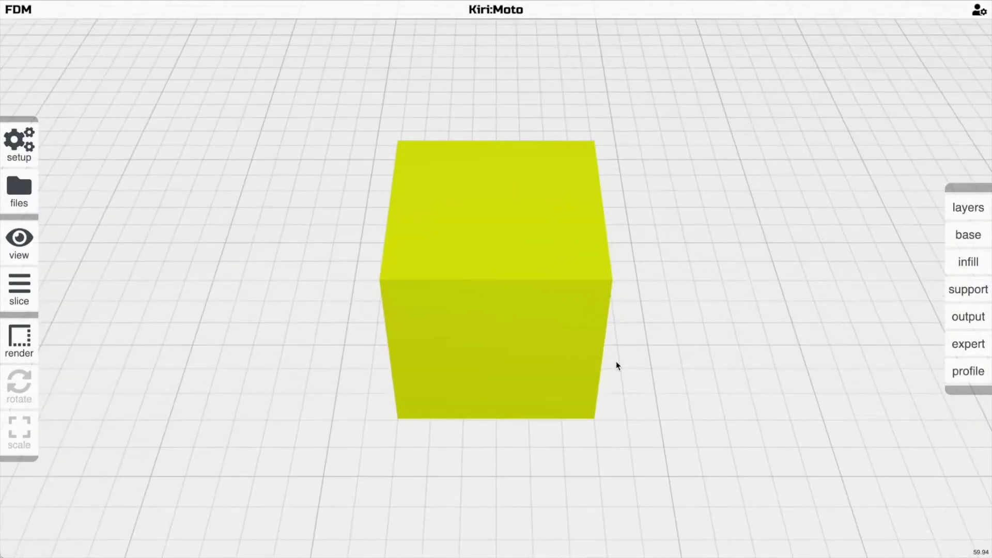
mouse_move(502, 8)
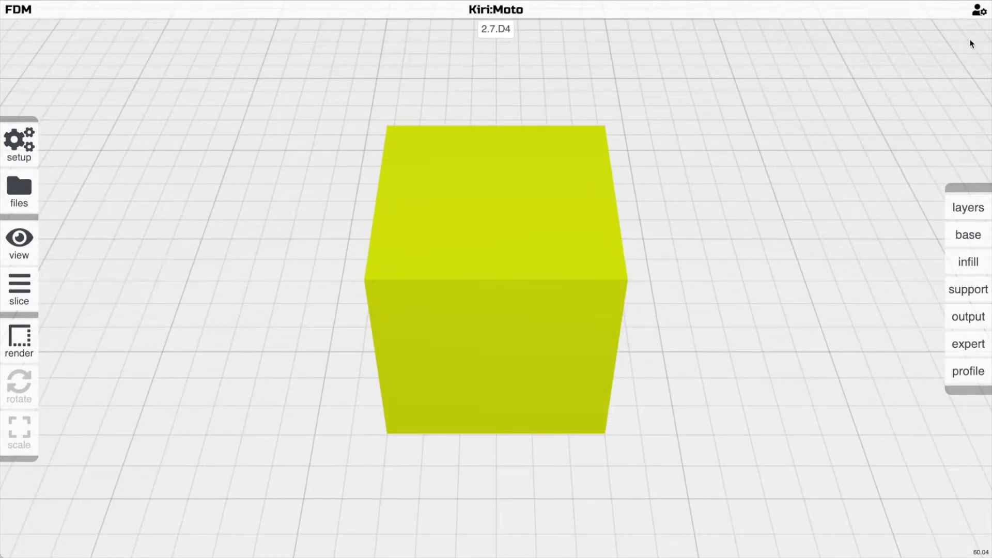
mouse_move(979, 11)
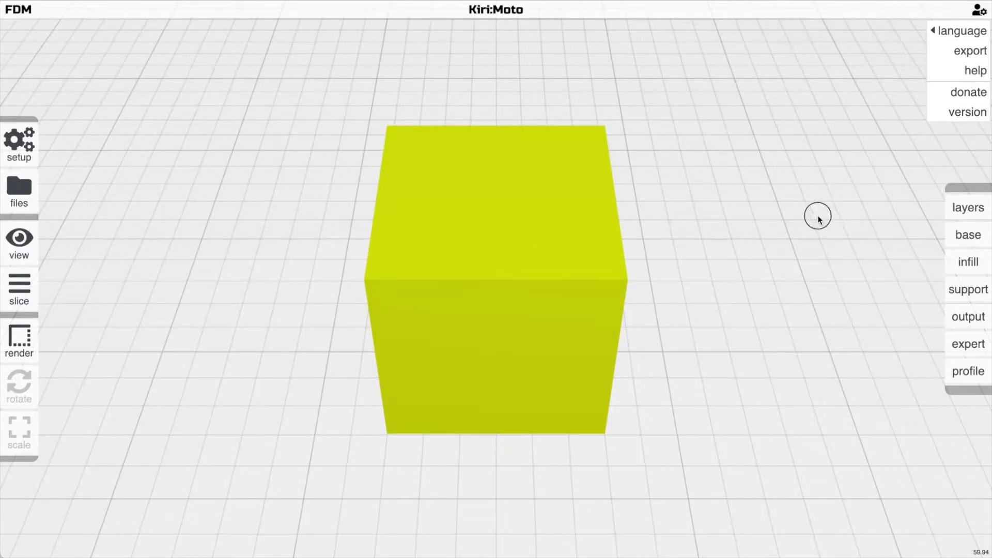
left_click_drag(817, 215, 733, 246)
mouse_move(958, 207)
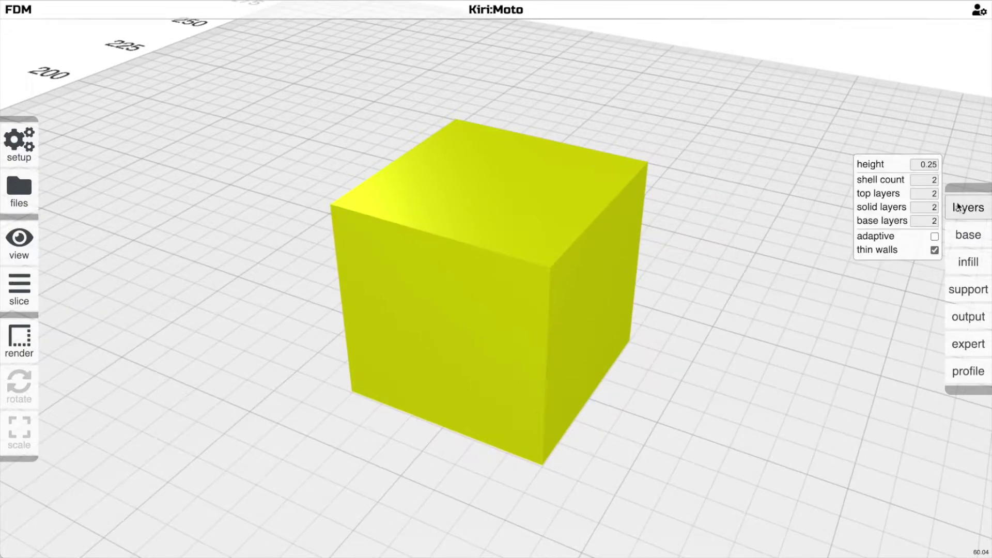
mouse_move(965, 234)
left_click_drag(779, 210, 765, 225)
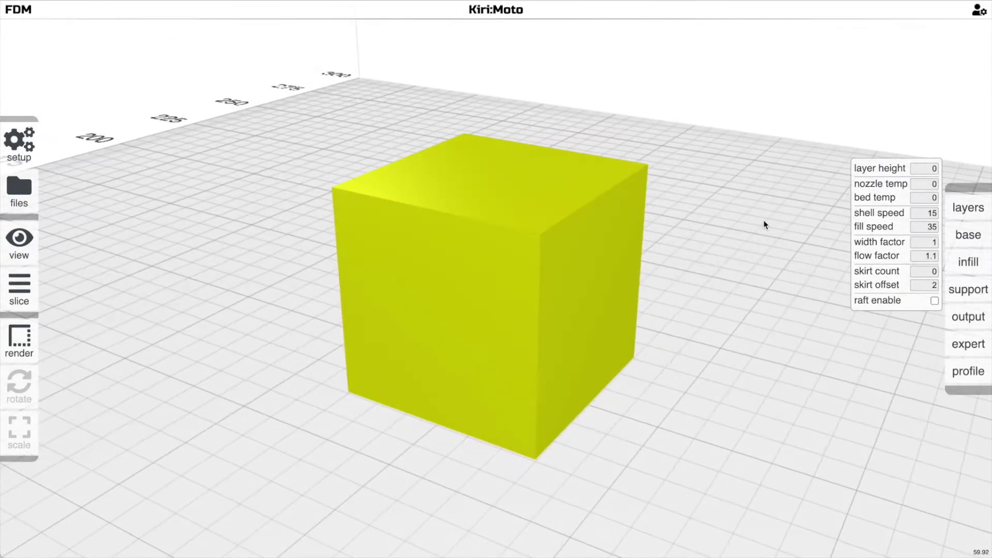
Slice the cube and scrub the displayed layer range to inspect the resulting layers
key("s")
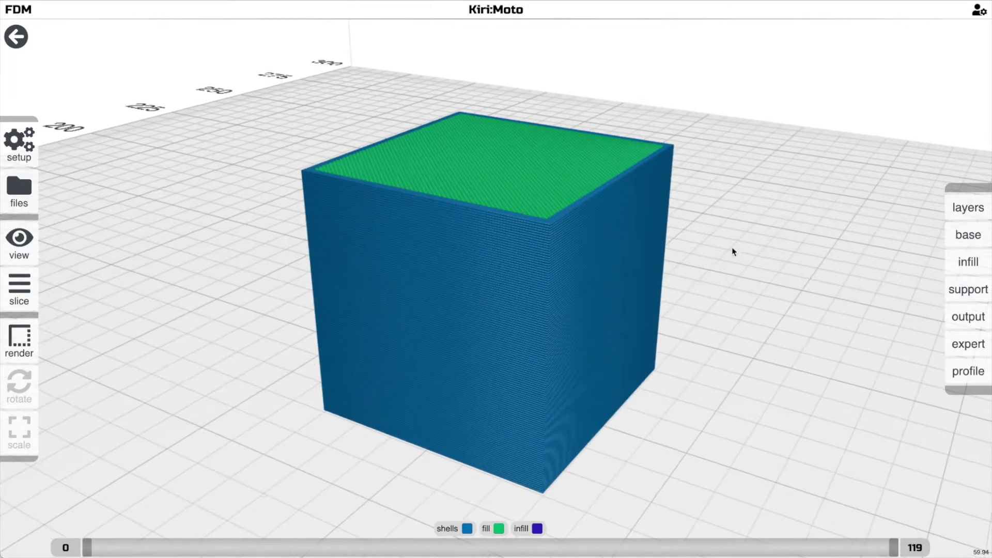
left_click(66, 547)
left_click_drag(119, 551, 566, 537)
left_click_drag(566, 395, 556, 357)
left_click_drag(566, 547, 922, 550)
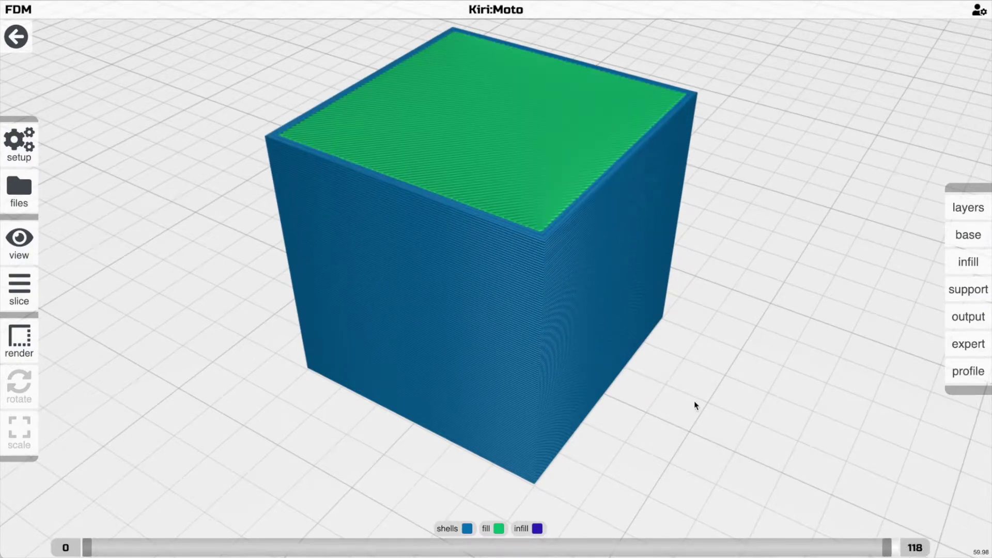
scroll(642, 379, "down", 2)
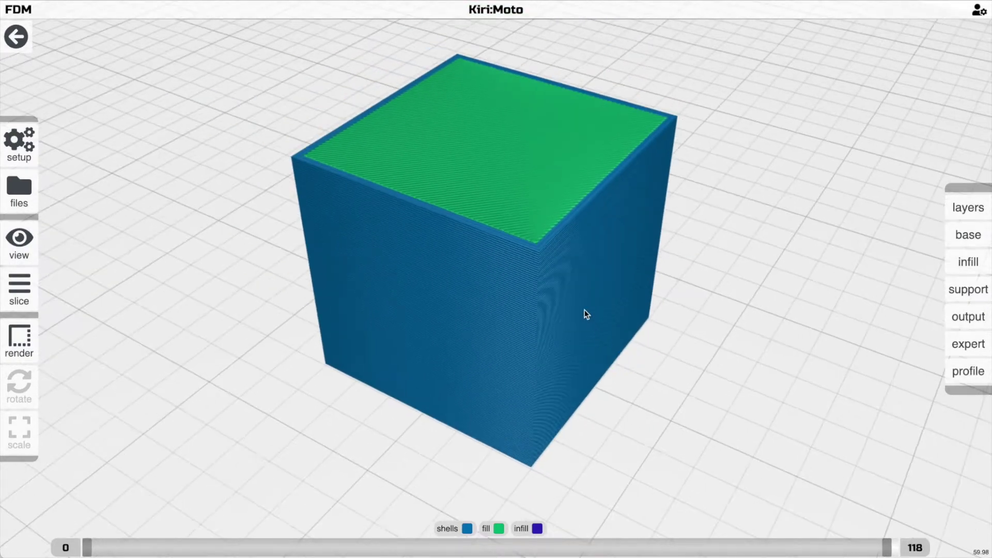
Change the line type used to display sliced layers in the application preferences
key("u")
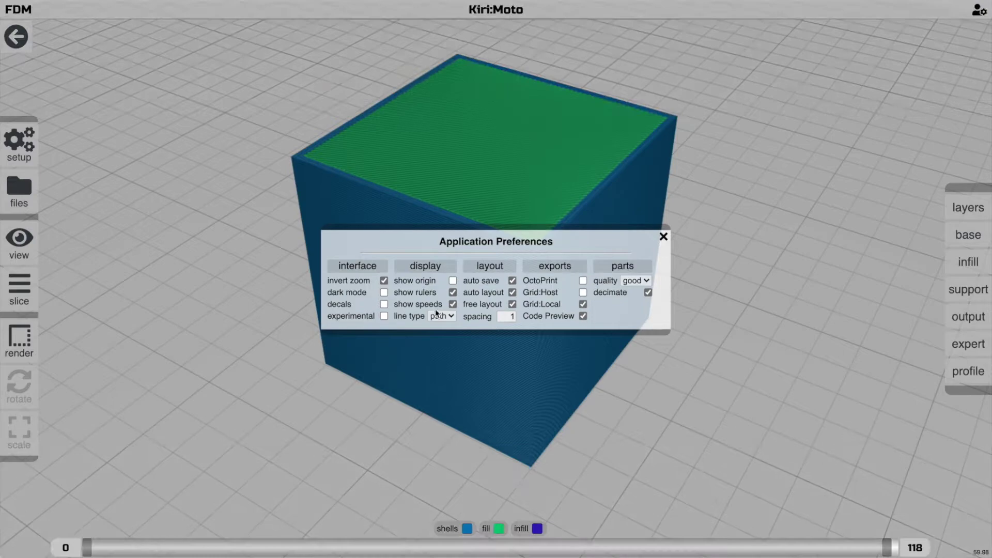
left_click(441, 316)
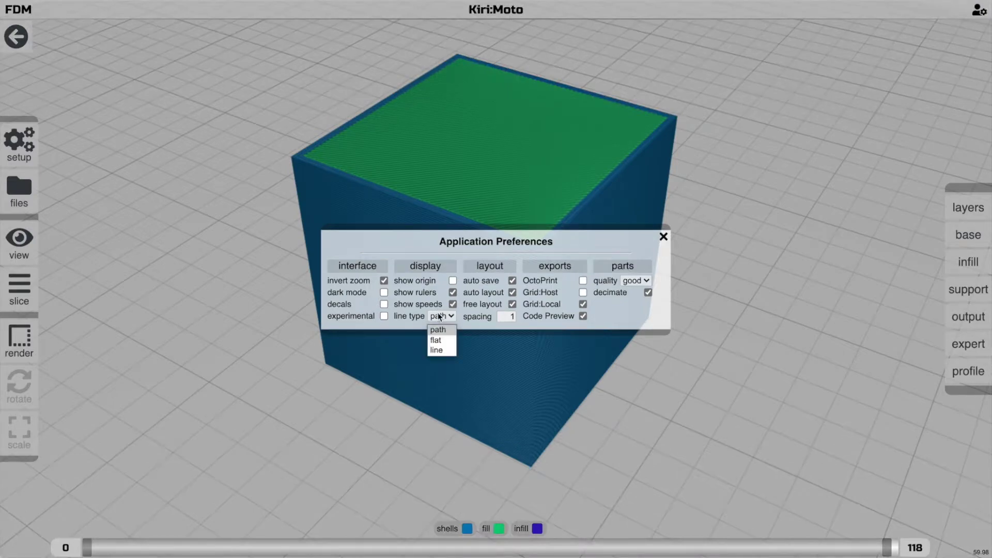
left_click(663, 238)
left_click_drag(666, 327, 577, 350)
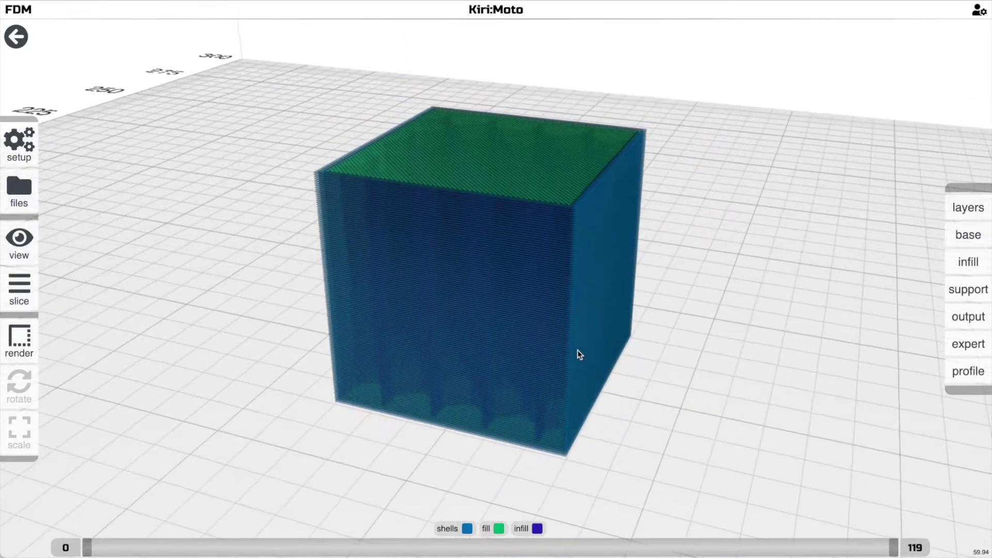
Limit the displayed layers of the sliced cube to 68–73
left_click_drag(87, 548, 532, 547)
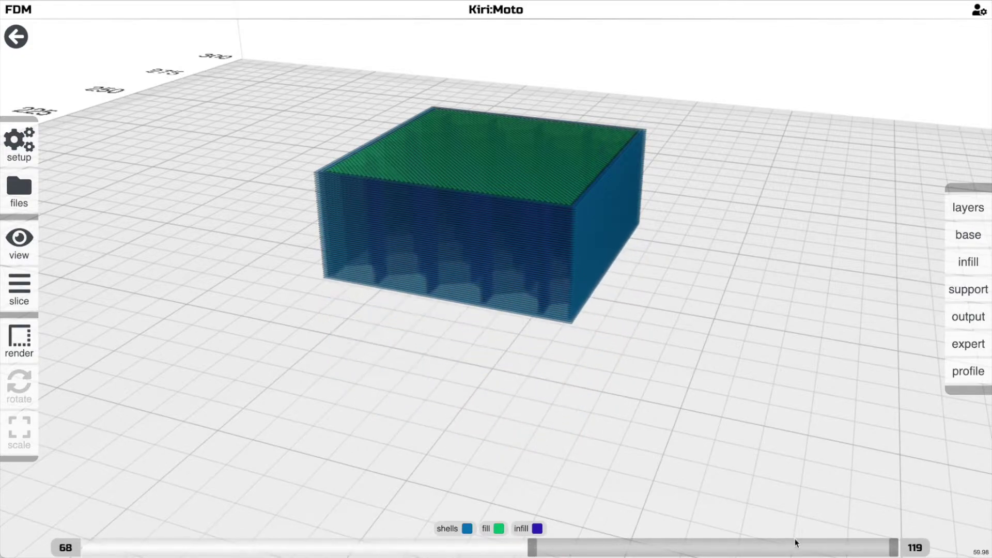
left_click_drag(892, 548, 612, 547)
mouse_move(574, 496)
left_mouse_down()
mouse_move(567, 469)
mouse_move(570, 479)
left_mouse_up()
left_click_drag(612, 548, 593, 548)
left_click_drag(540, 460, 537, 468)
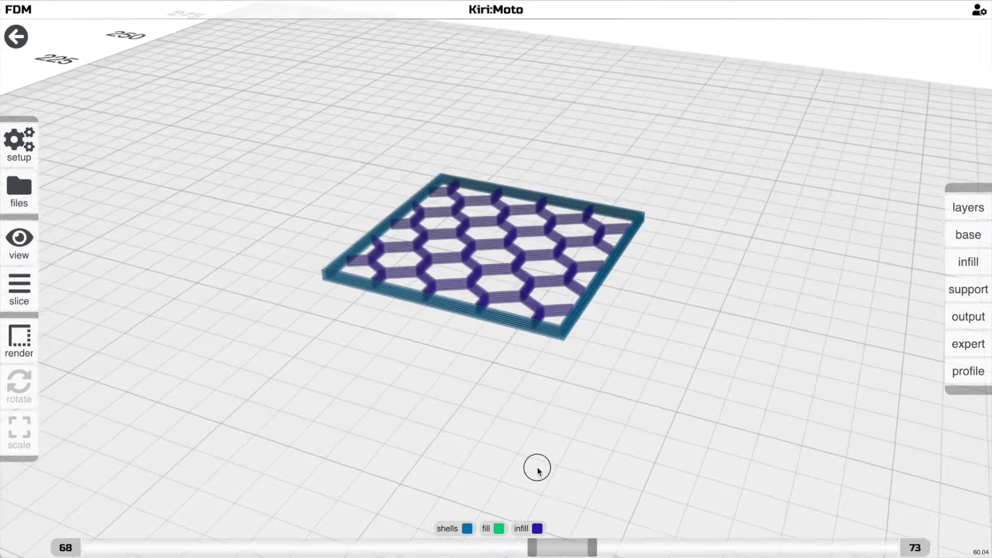
scroll(520, 420, "up", 3)
left_click_drag(520, 421, 516, 408)
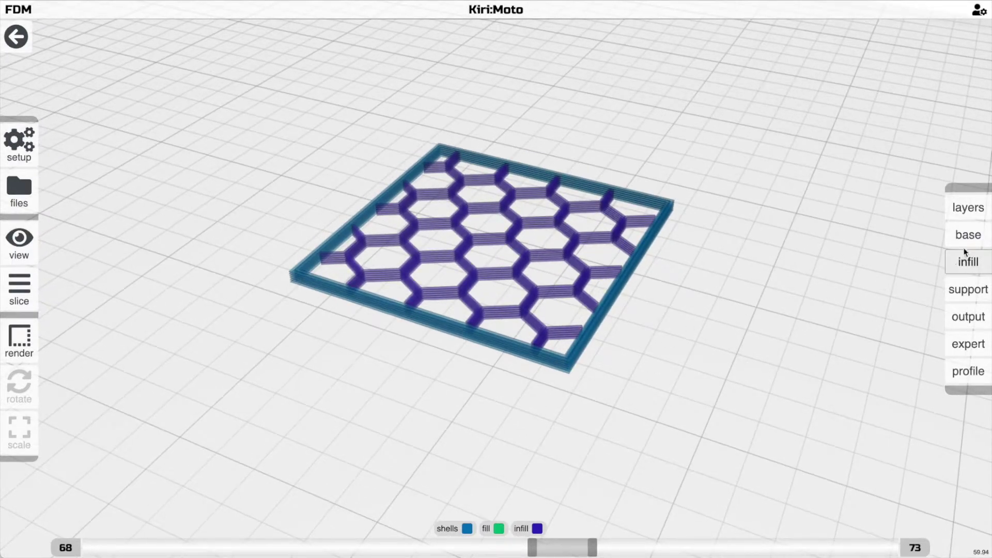
Override the infill fraction to 1 for layers 68–73 and save it as a range
left_click(966, 263)
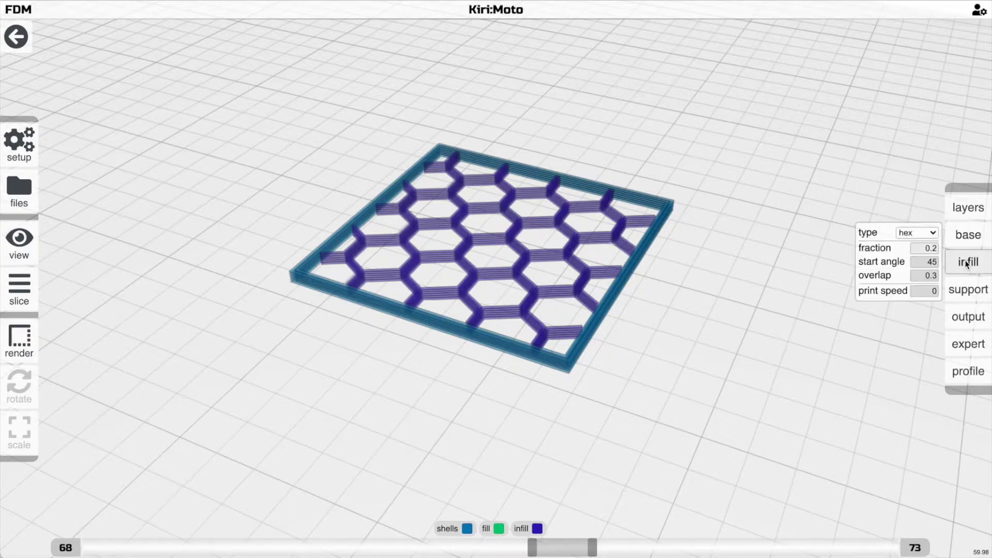
left_click(915, 243)
key("Return")
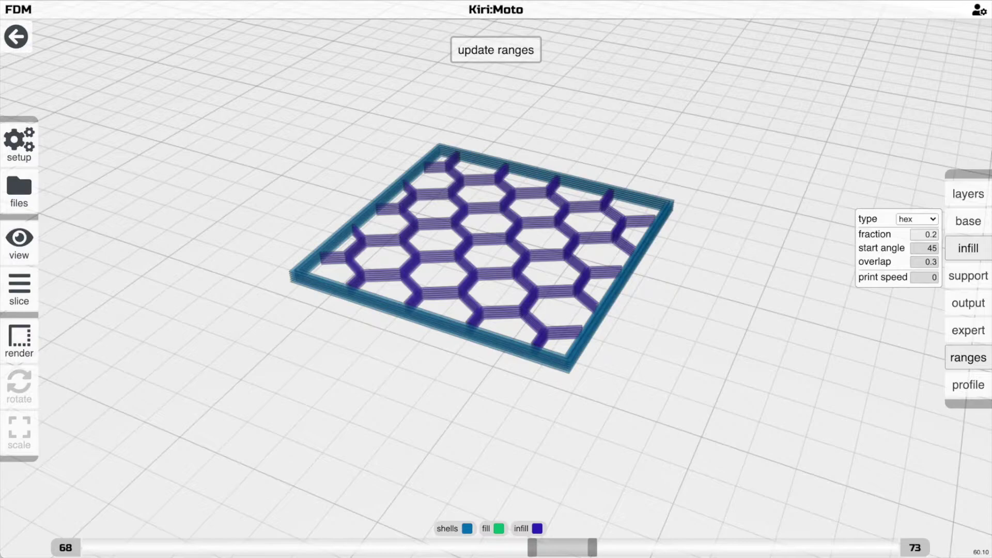
left_click(514, 57)
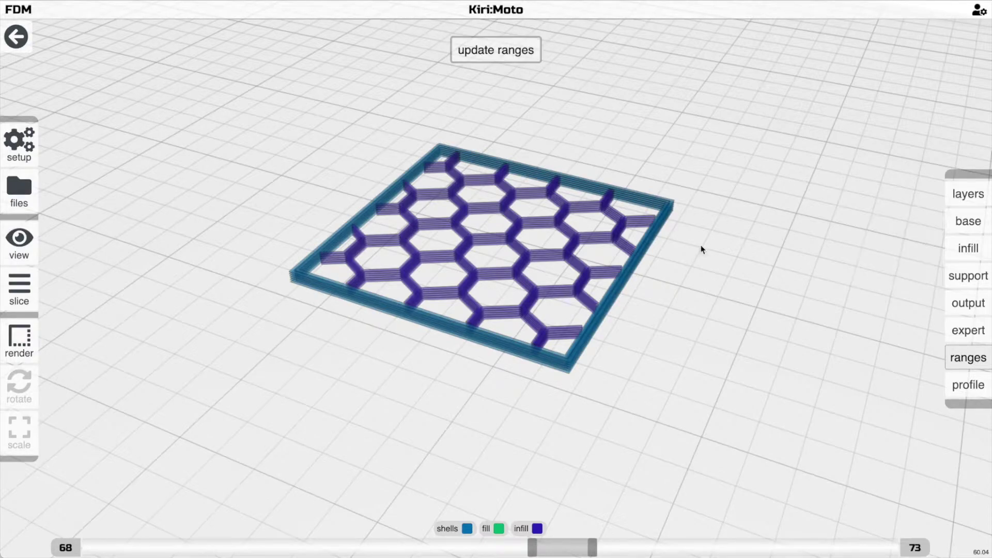
mouse_move(976, 359)
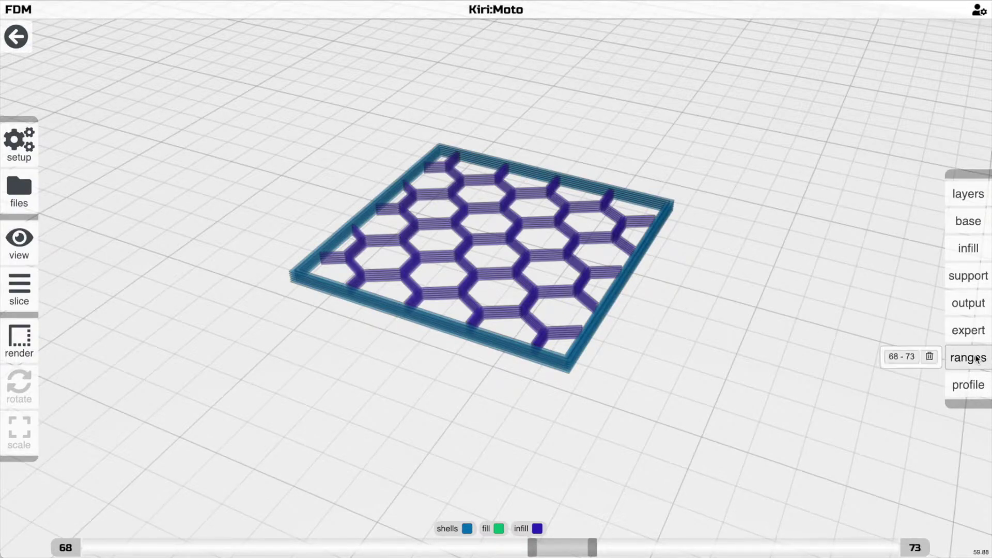
mouse_move(892, 357)
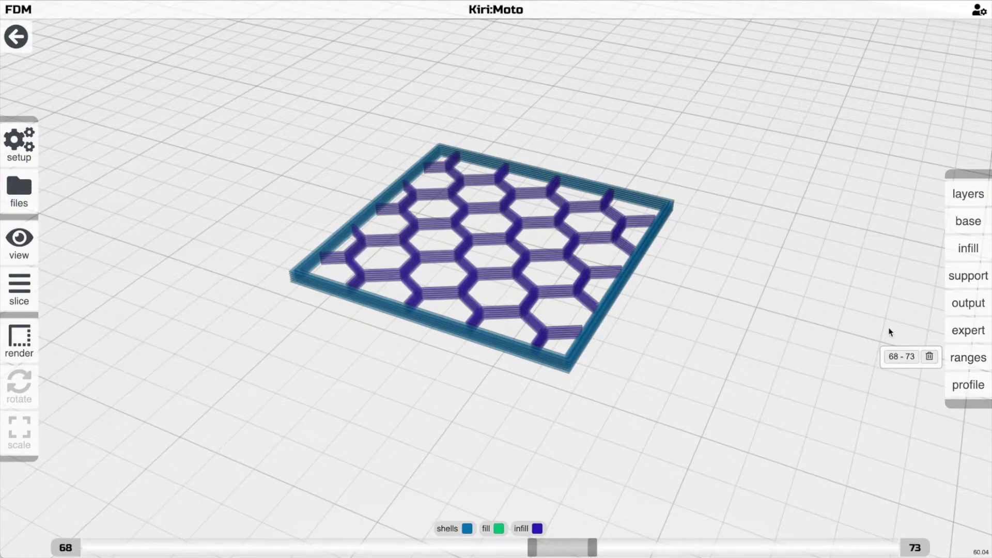
left_click(894, 280)
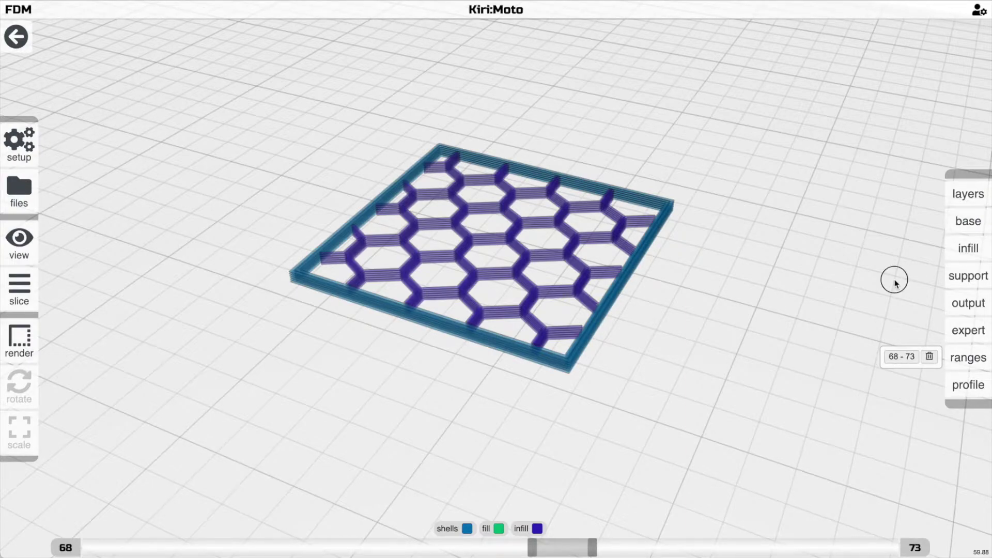
Slice the cube again with the new range applied and inspect its middle band across all layers
left_click(908, 545)
left_click_drag(764, 387, 770, 364)
key("s")
scroll(771, 363, "down", 2)
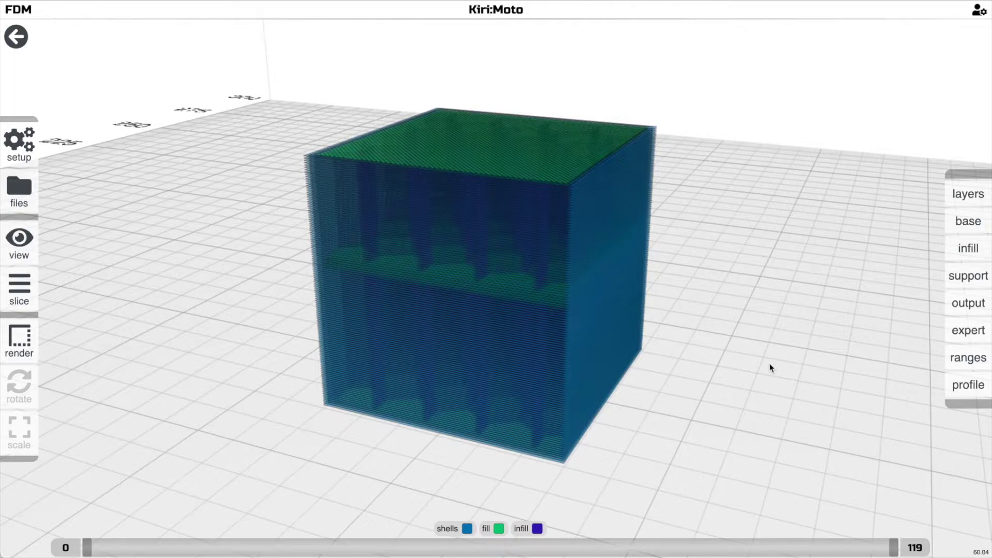
left_click_drag(769, 364, 768, 364)
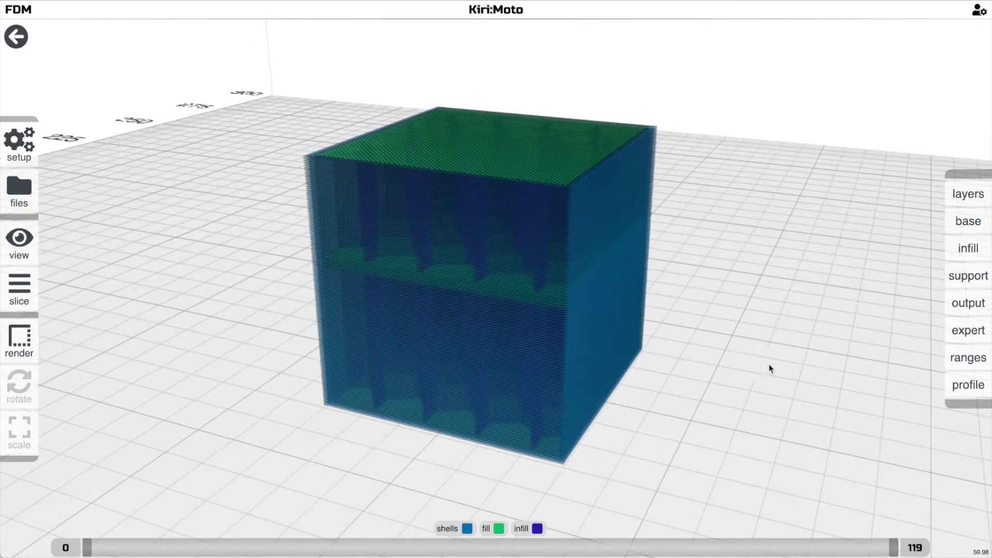
scroll(769, 364, "up", 2)
scroll(770, 367, "up", 1)
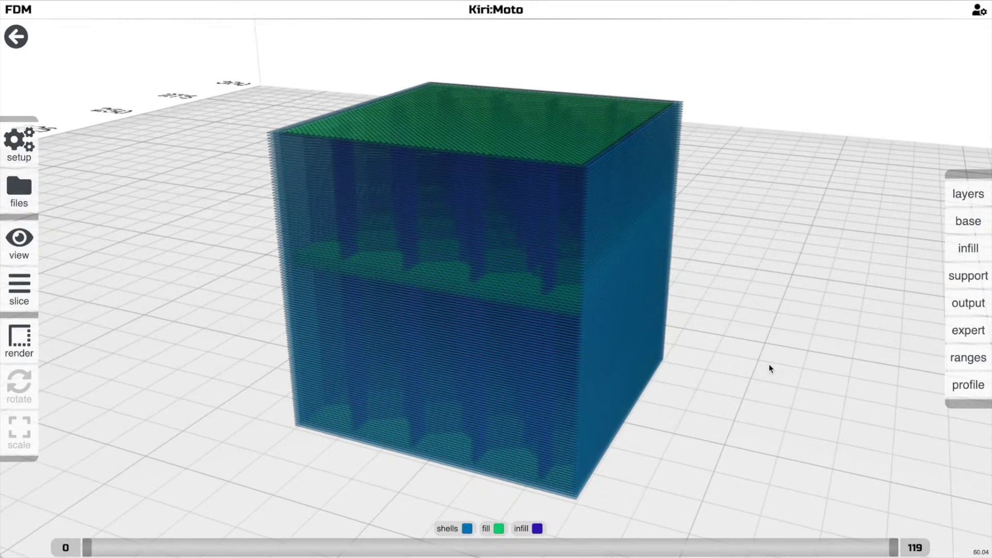
scroll(769, 364, "down", 2)
mouse_move(742, 345)
left_mouse_down()
mouse_move(814, 327)
mouse_move(743, 352)
left_mouse_up()
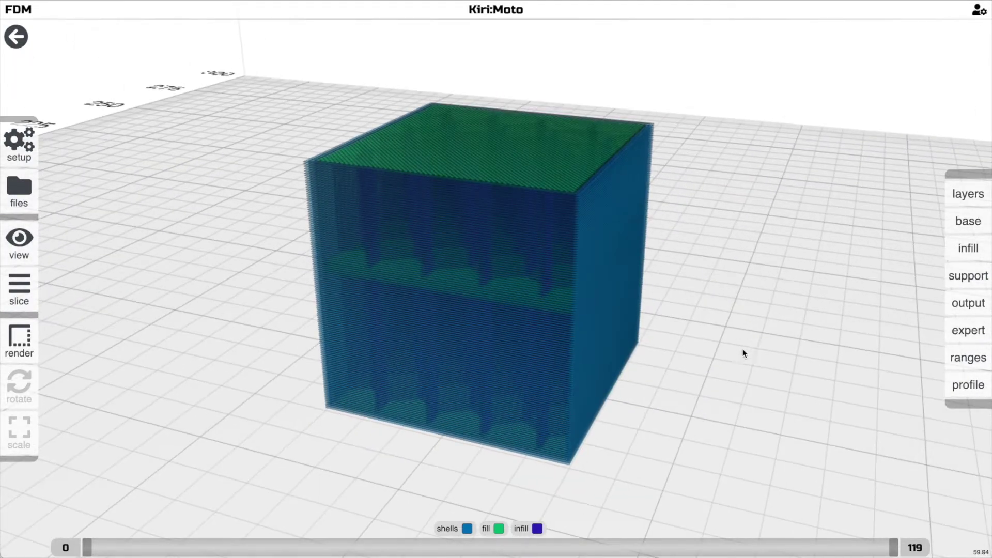
scroll(743, 353, "down", 1)
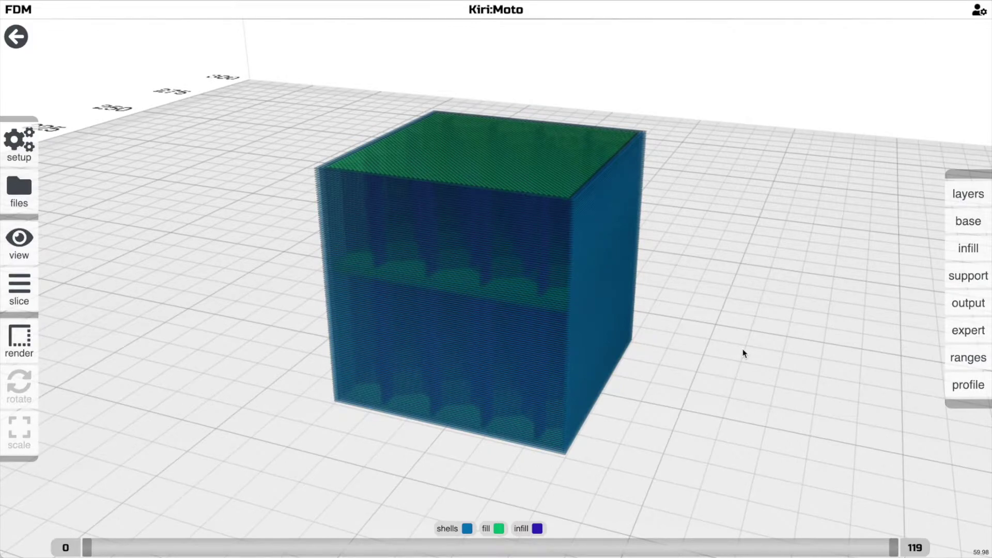
scroll(742, 353, "up", 1)
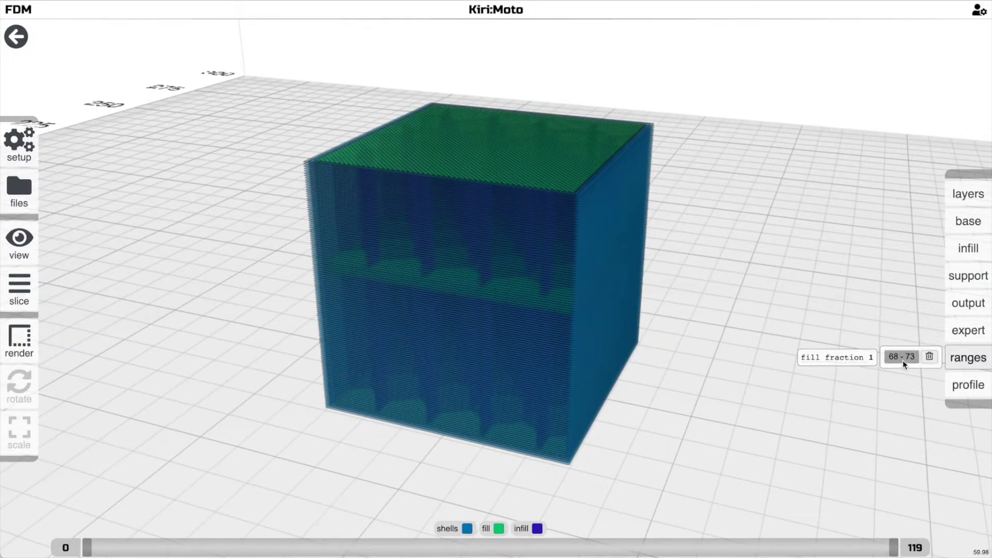
Recall the saved 68–73 range and widen the displayed layers to 61–83
left_click(903, 357)
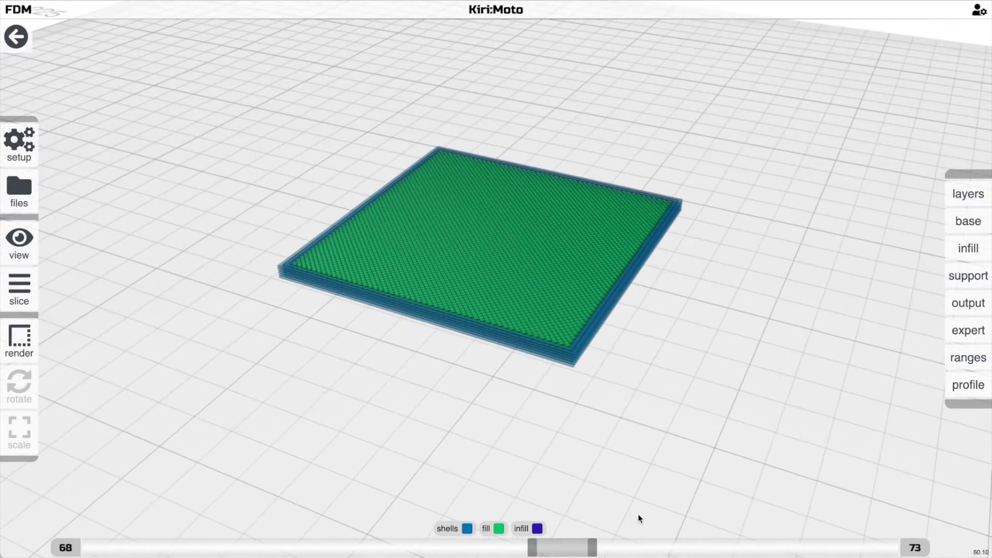
left_click_drag(563, 549, 505, 546)
left_click_drag(624, 552, 657, 546)
left_click_drag(611, 493, 615, 443)
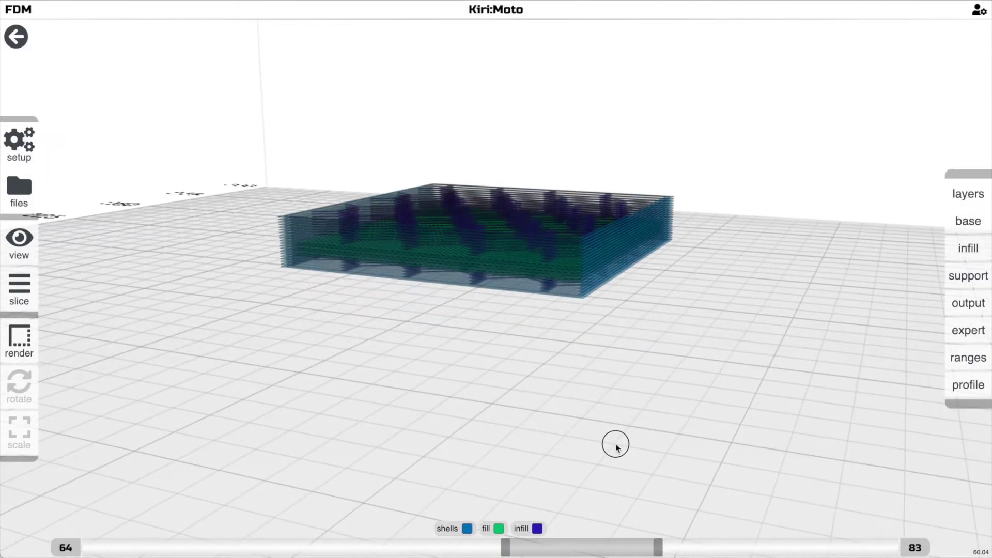
left_click_drag(625, 476, 548, 424)
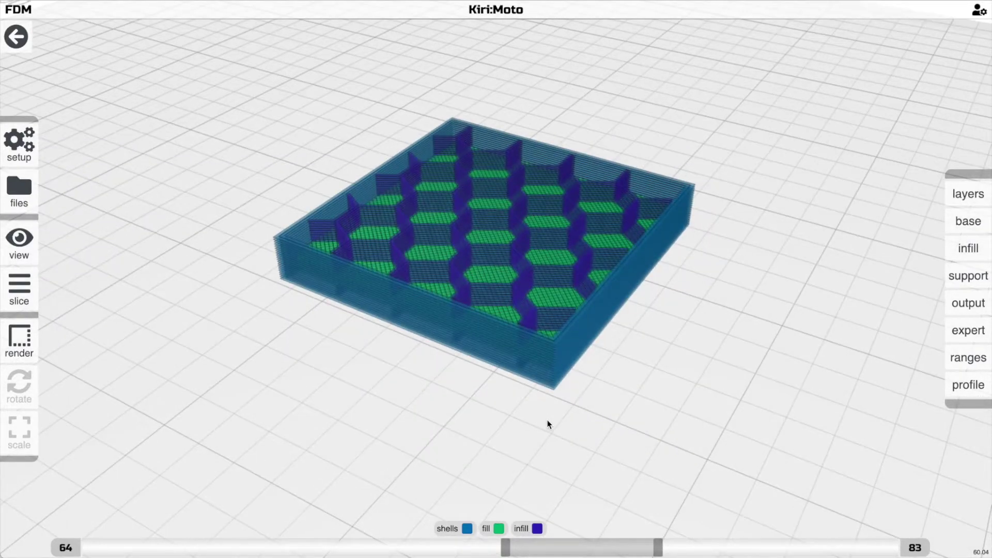
scroll(549, 420, "up", 3)
right_click_drag(549, 420, 569, 418)
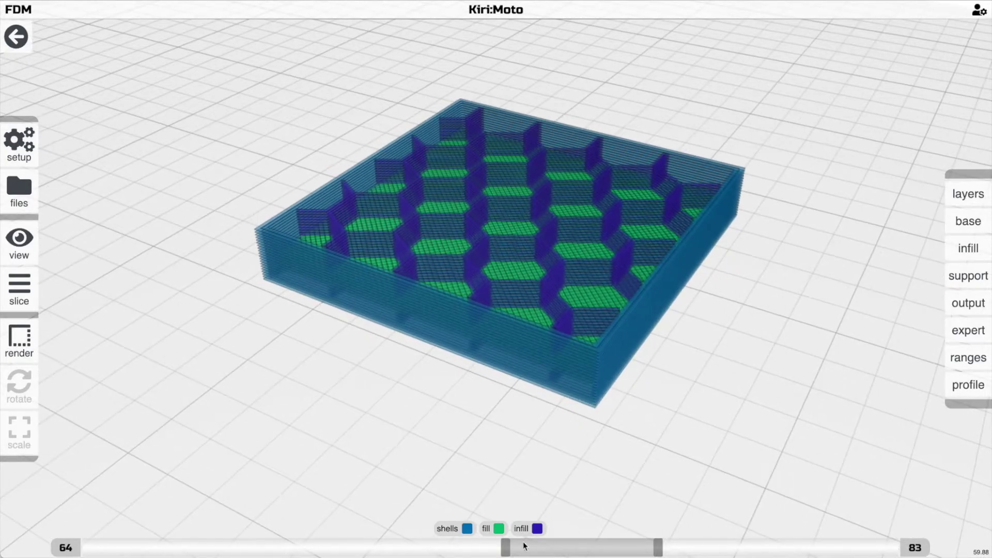
left_click_drag(505, 546, 491, 545)
left_click_drag(519, 324, 603, 366)
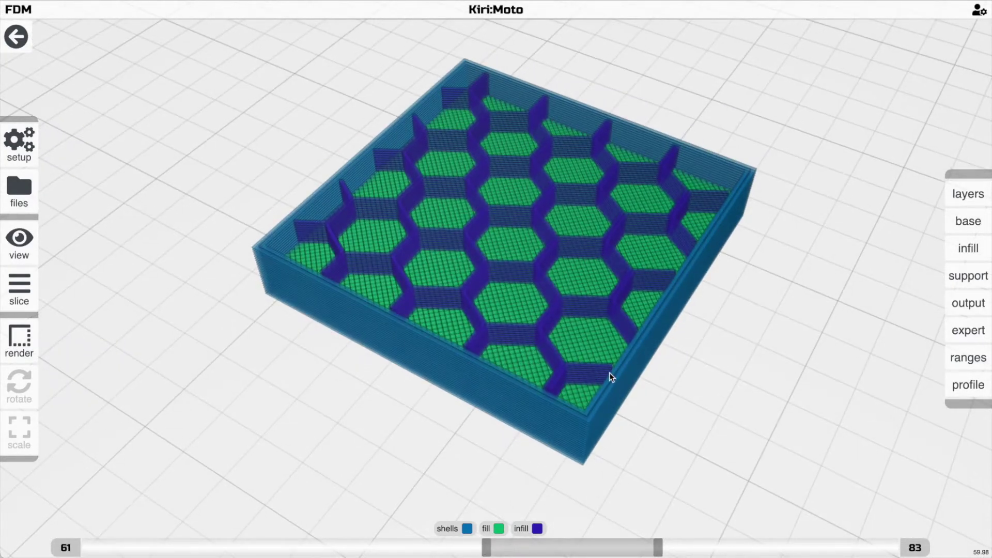
Override the shell count to 5 for layers 61–83, update the ranges and check the range entries
mouse_move(966, 193)
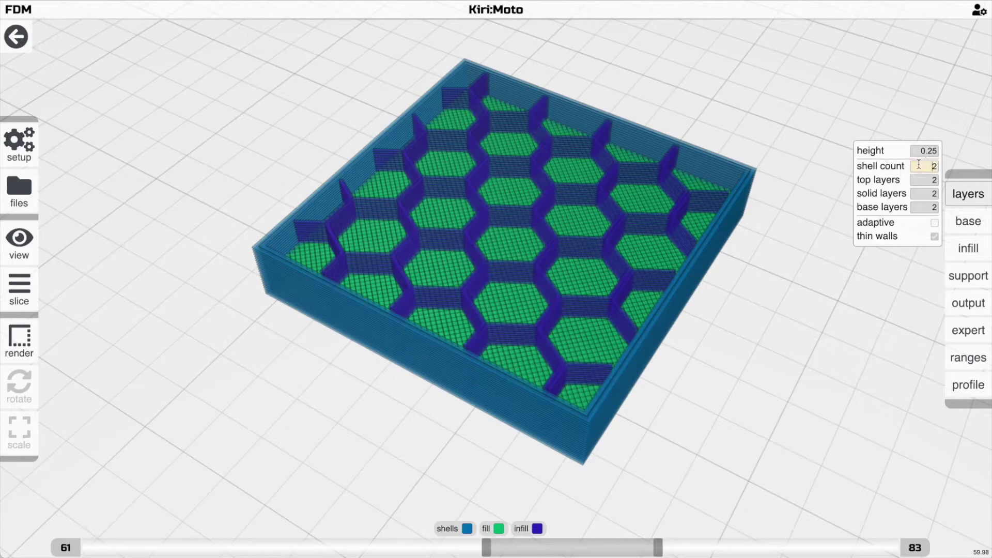
key("Return")
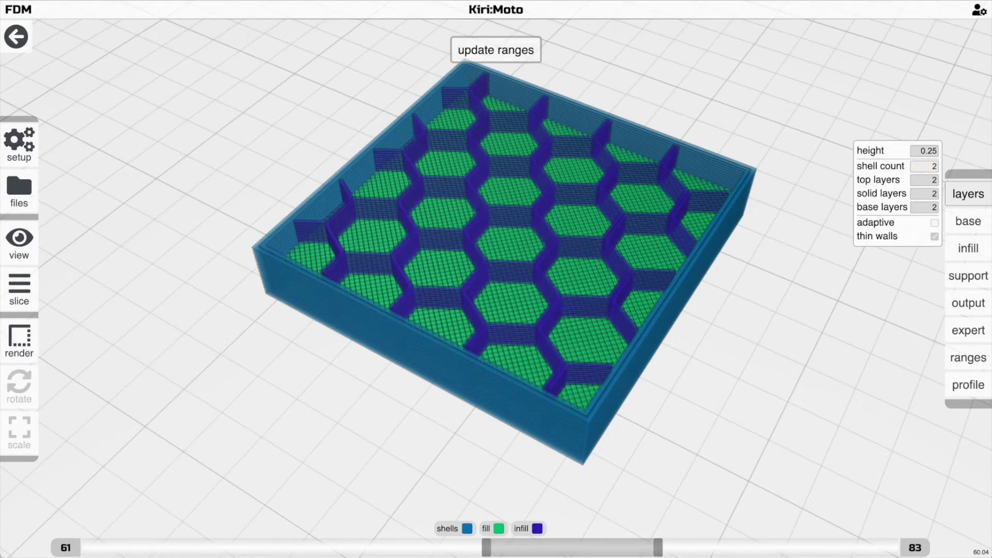
left_click_drag(770, 287, 768, 250)
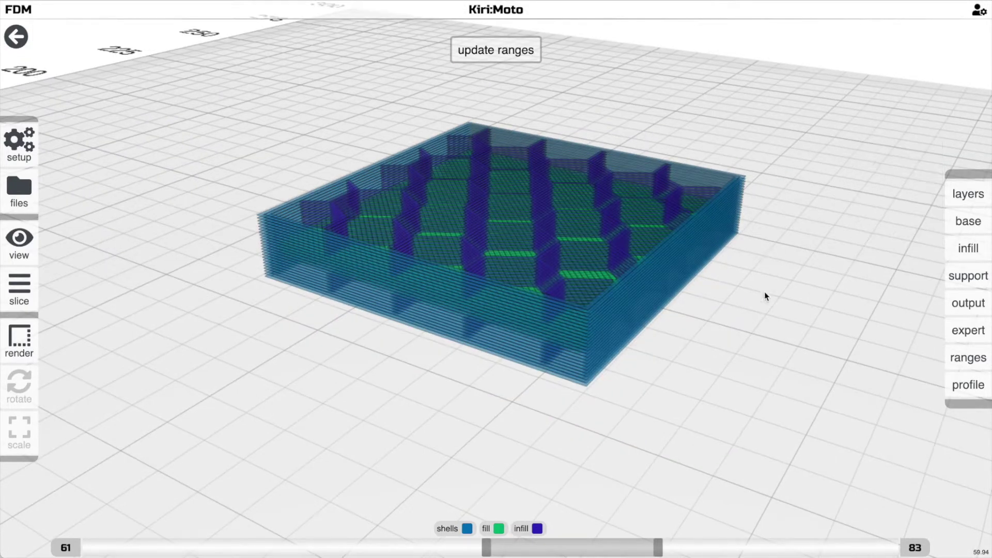
mouse_move(985, 363)
mouse_move(908, 349)
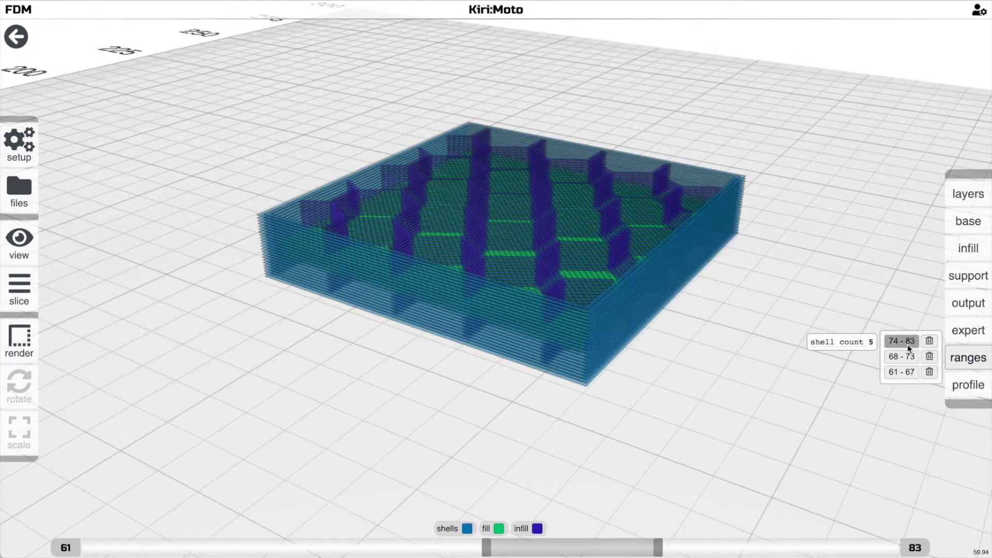
Display the saved ranges 74–83, 68–73 and 61–67 one after another, and return to all layers
left_click(907, 344)
left_click(904, 357)
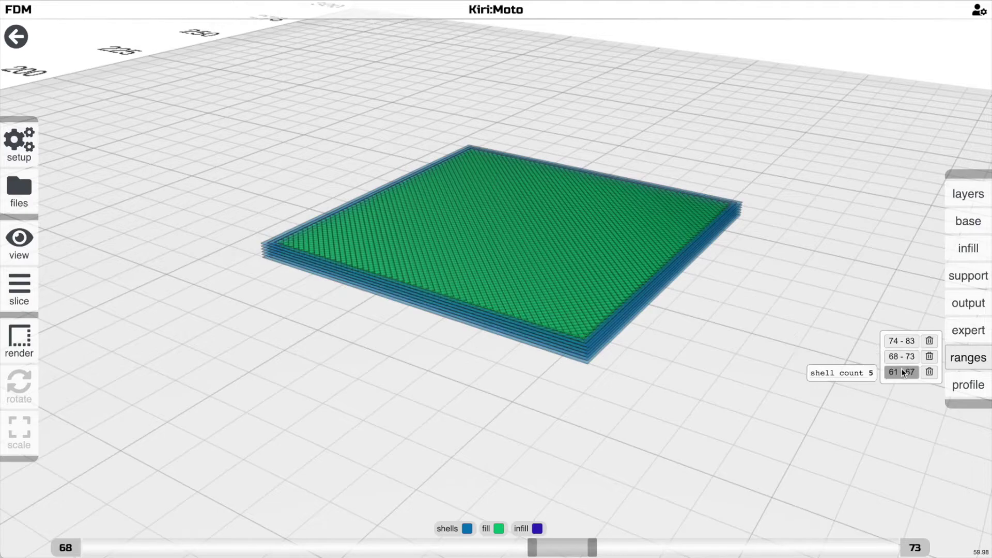
left_click(903, 373)
left_click(908, 541)
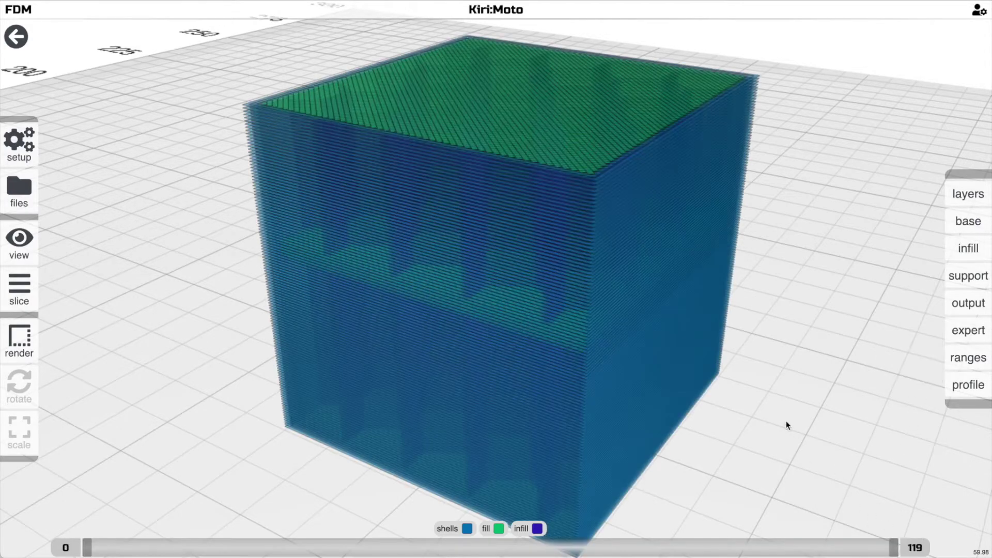
Slice the cube again with the shell count ranges applied and inspect its thickened middle band
left_click_drag(786, 421, 799, 395)
scroll(786, 406, "down", 3)
scroll(805, 396, "up", 3)
scroll(804, 408, "down", 3)
Review the resliced layers of ranges 74–83, 68–73 and 61–67 in turn, and restore the full layer display
mouse_move(967, 360)
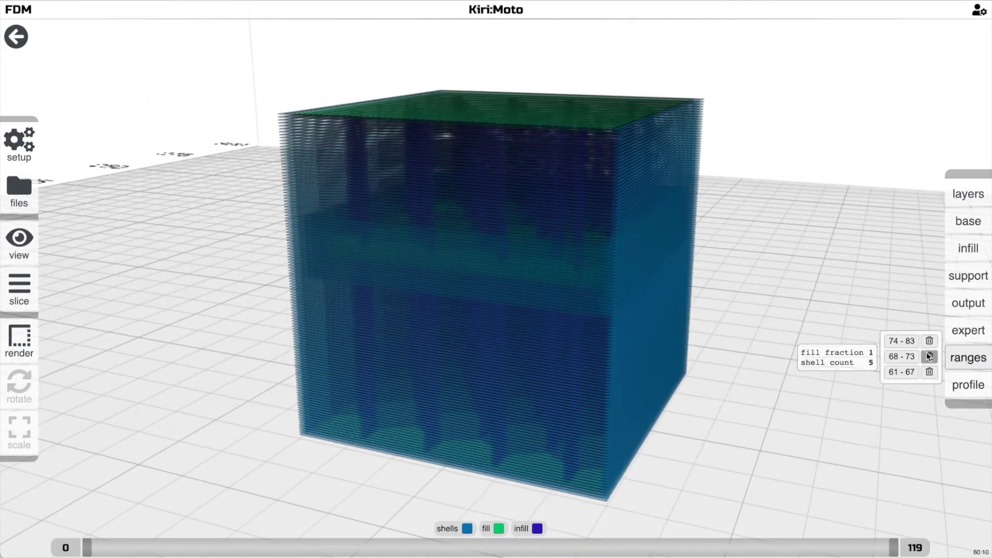
left_click(913, 343)
left_click(907, 357)
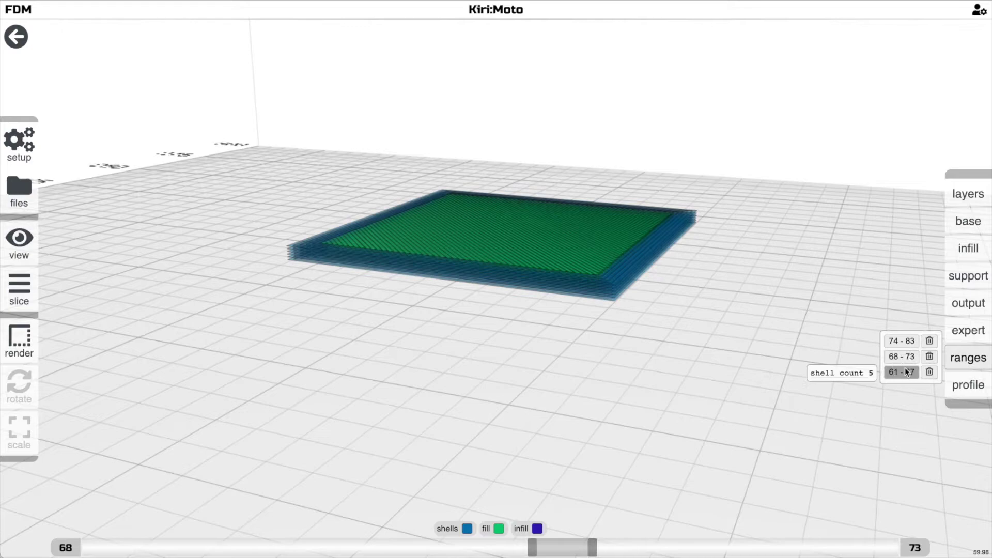
left_click(904, 367)
left_click_drag(830, 348, 913, 543)
left_click(912, 543)
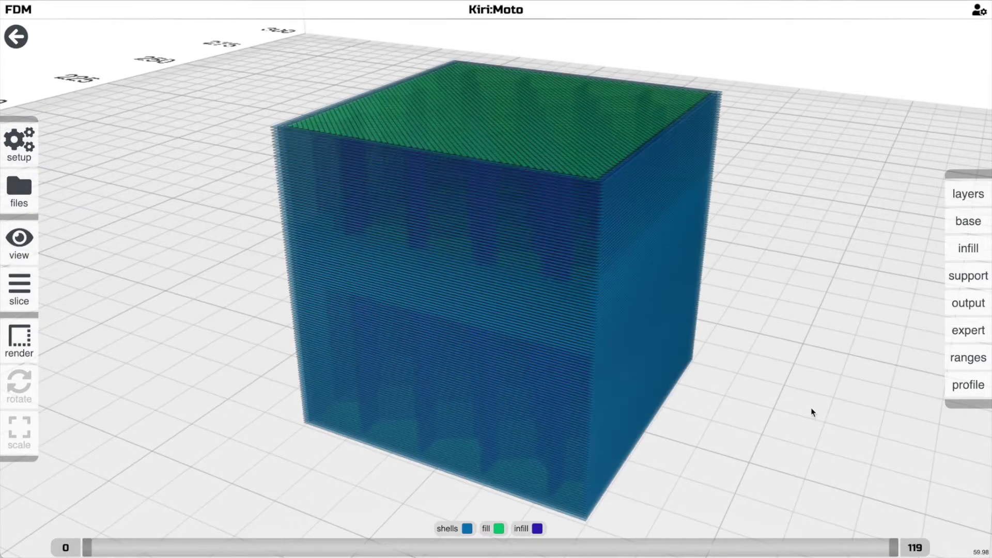
Delete the 68–73 range and slice the cube again
scroll(805, 401, "down", 3)
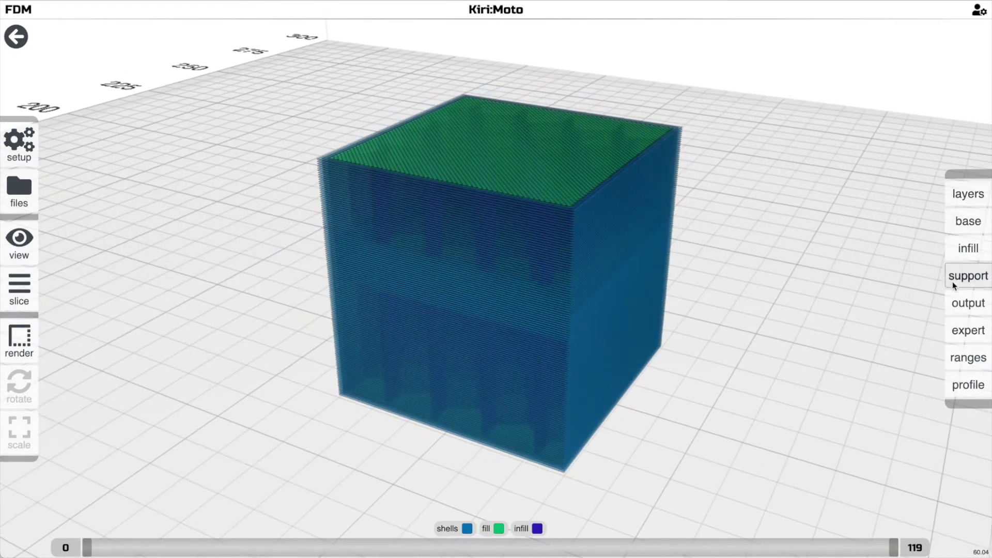
left_click_drag(855, 327, 839, 352)
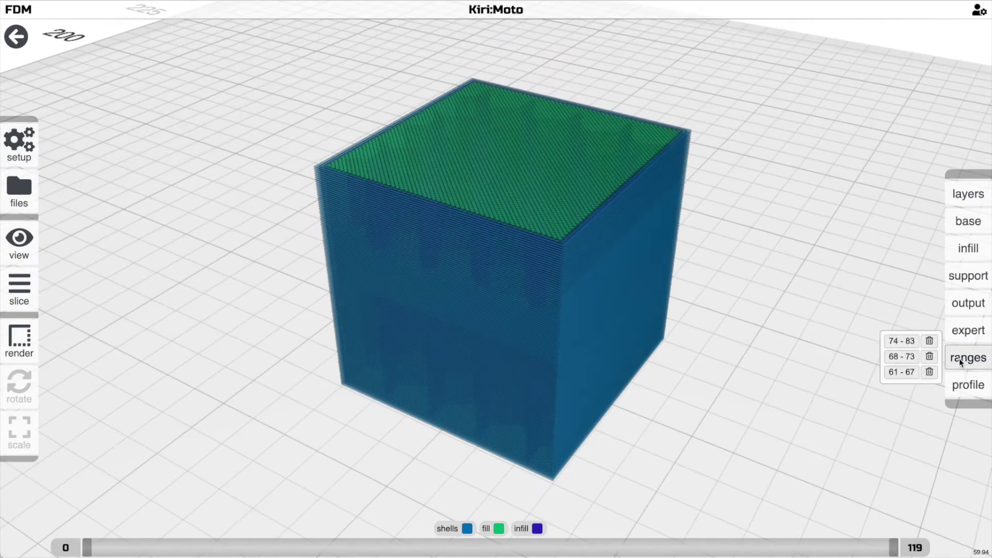
left_click(929, 356)
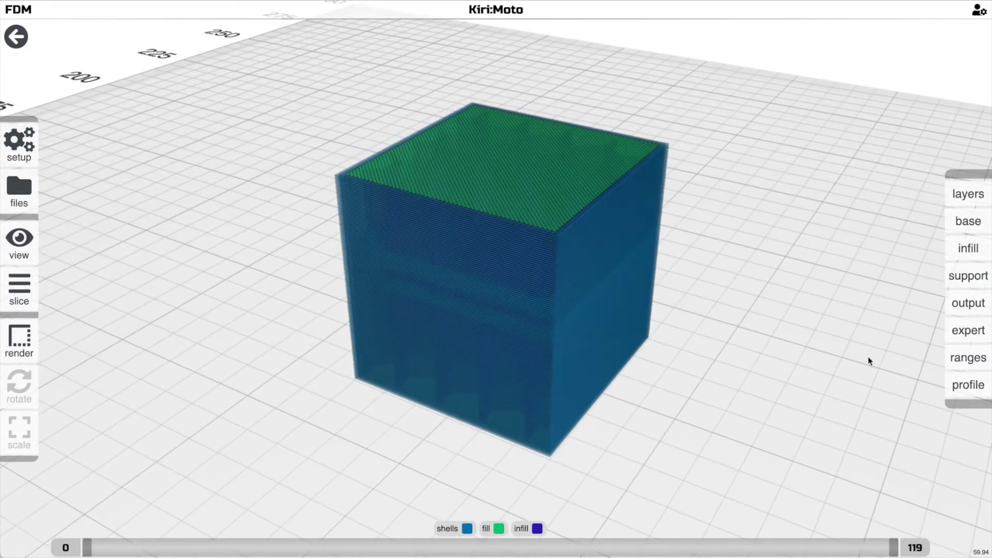
scroll(799, 340, "up", 3)
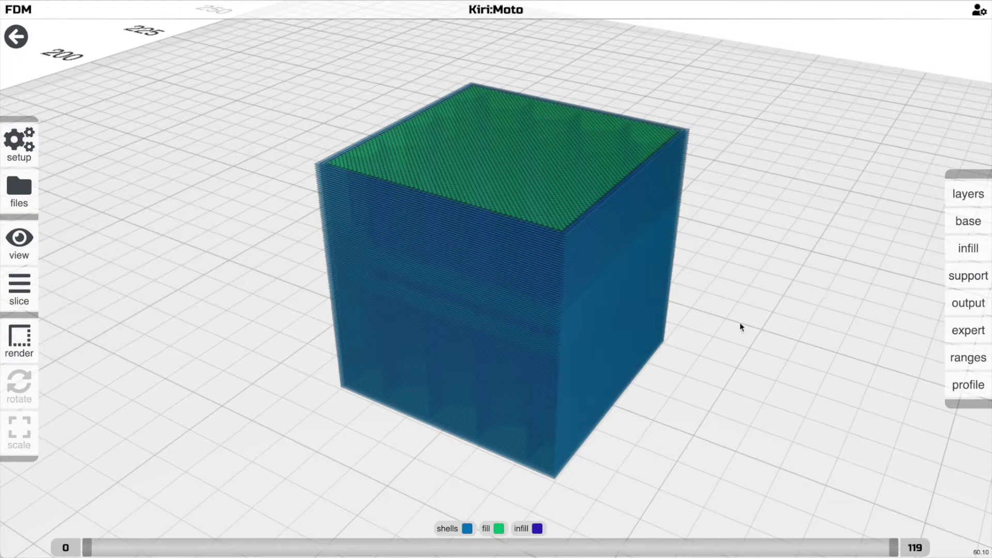
Limit the displayed layers to 90–112 and save an infill override for them that leaves the band hollow
left_click_drag(92, 551, 679, 518)
left_click_drag(889, 550, 848, 548)
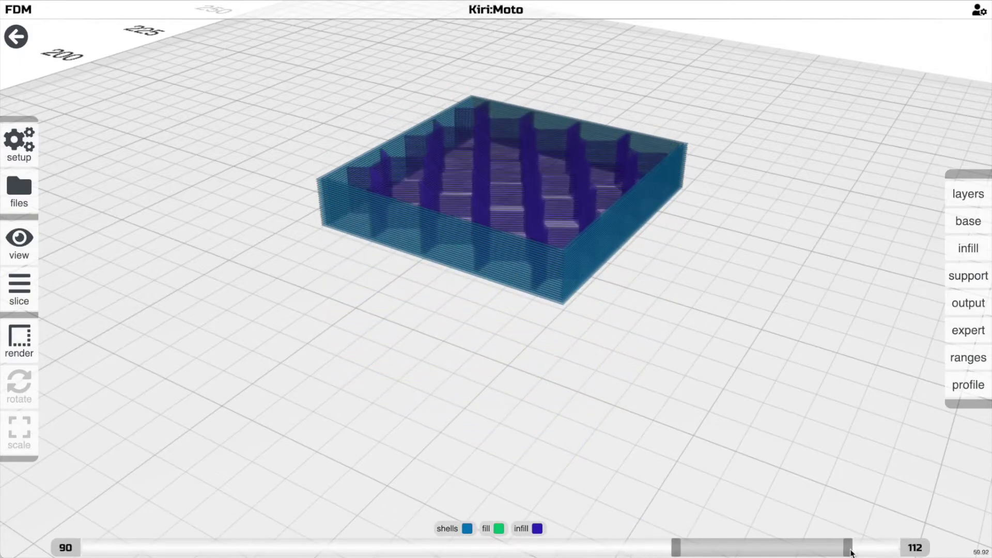
mouse_move(938, 217)
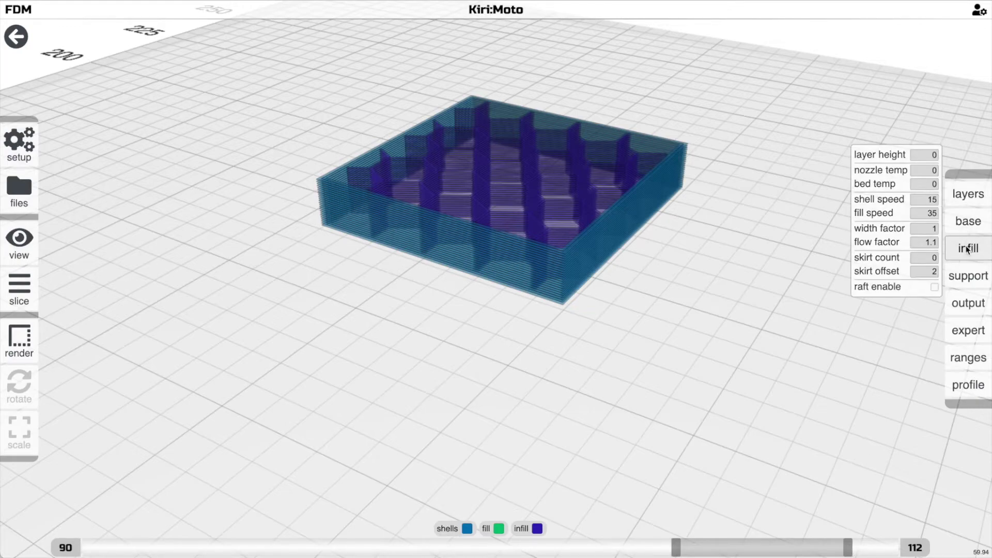
mouse_move(966, 248)
type("0.3")
key("Return")
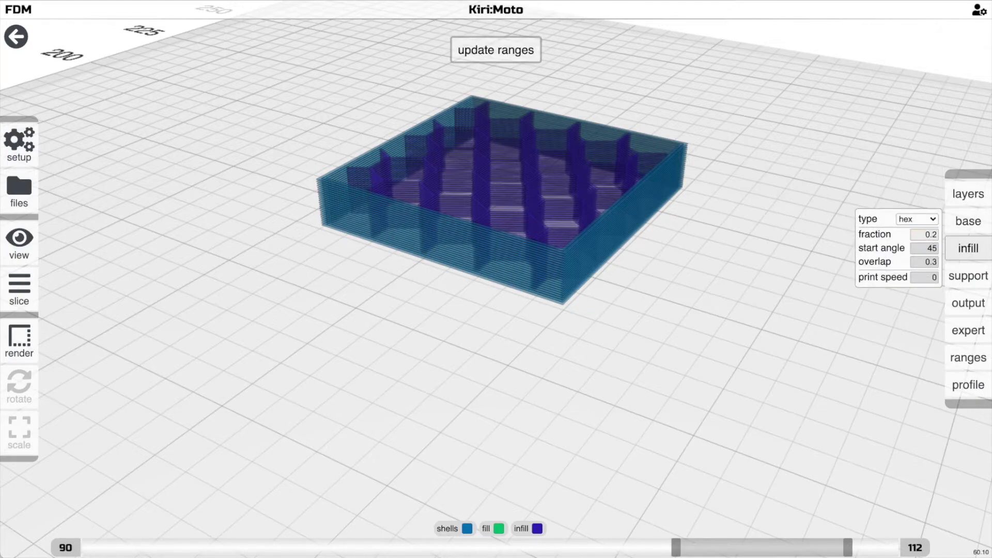
left_click(766, 303)
Slice the cube with the 90–112 range applied and inspect the result alongside the base infill settings
key("s")
left_click_drag(738, 415, 655, 367)
right_click_drag(655, 367, 645, 365)
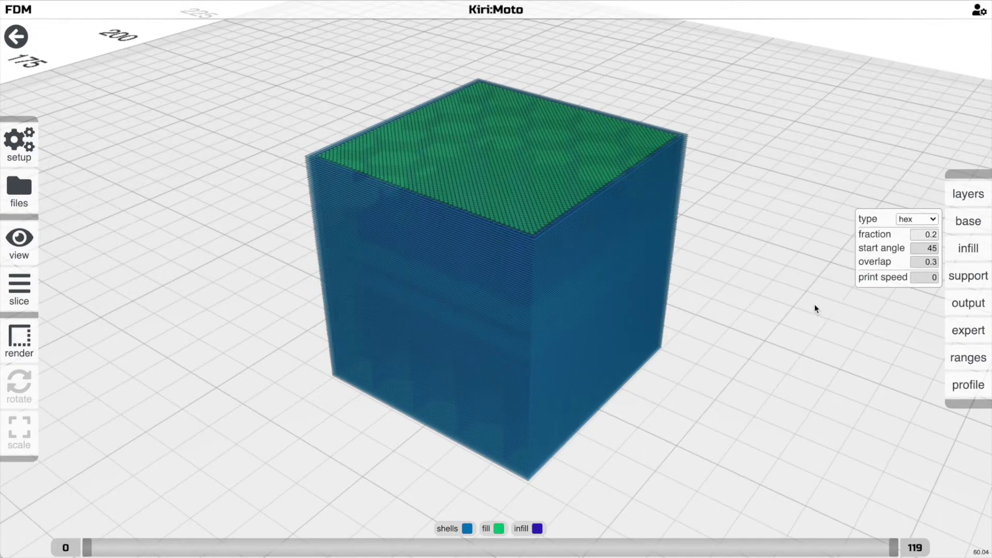
left_click(964, 196)
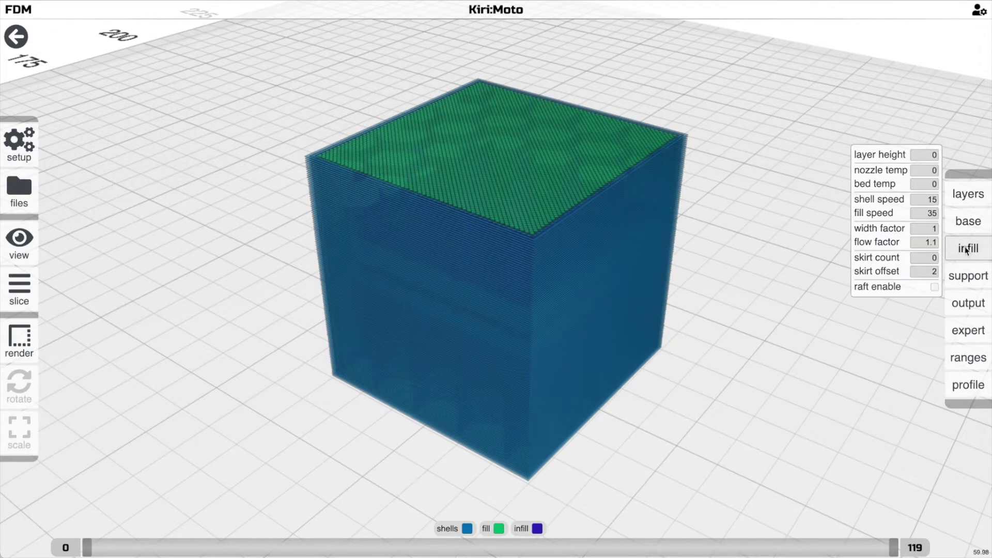
mouse_move(965, 249)
left_click_drag(767, 325, 766, 319)
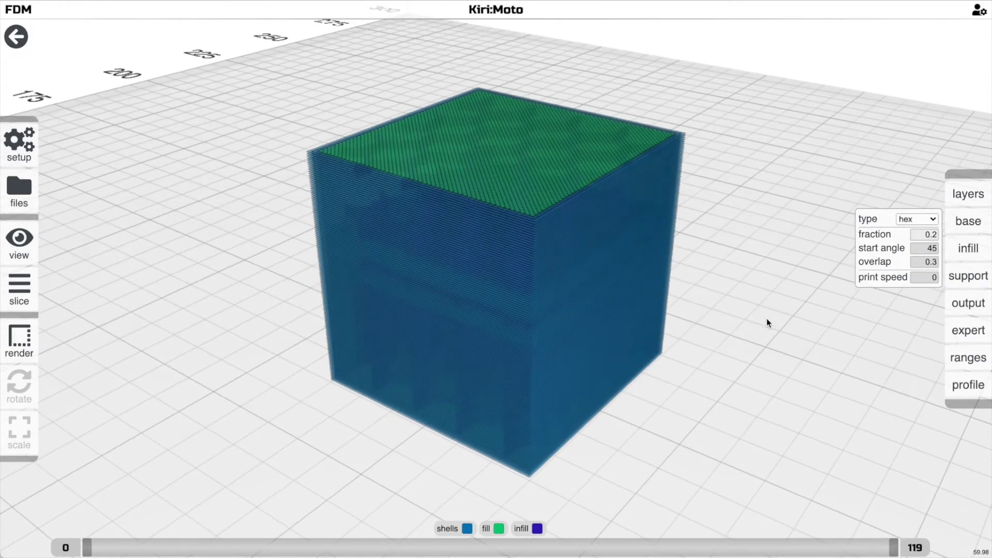
scroll(767, 319, "down", 2)
scroll(767, 315, "up", 3)
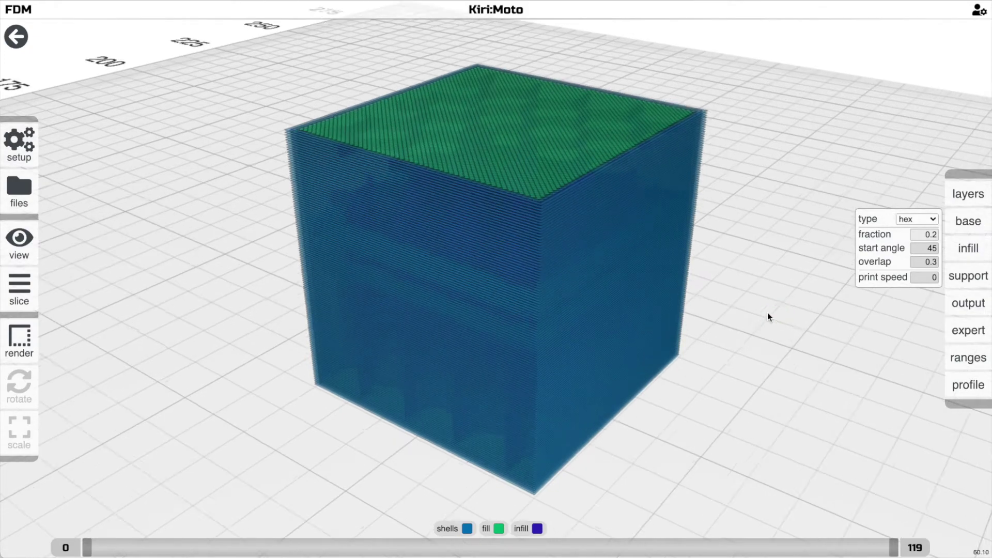
mouse_move(767, 313)
left_mouse_down()
mouse_move(773, 306)
mouse_move(748, 315)
mouse_move(819, 303)
mouse_move(754, 321)
left_mouse_up()
Return to the unsliced model to check the saved range entries, and slice the cube again
key("Escape")
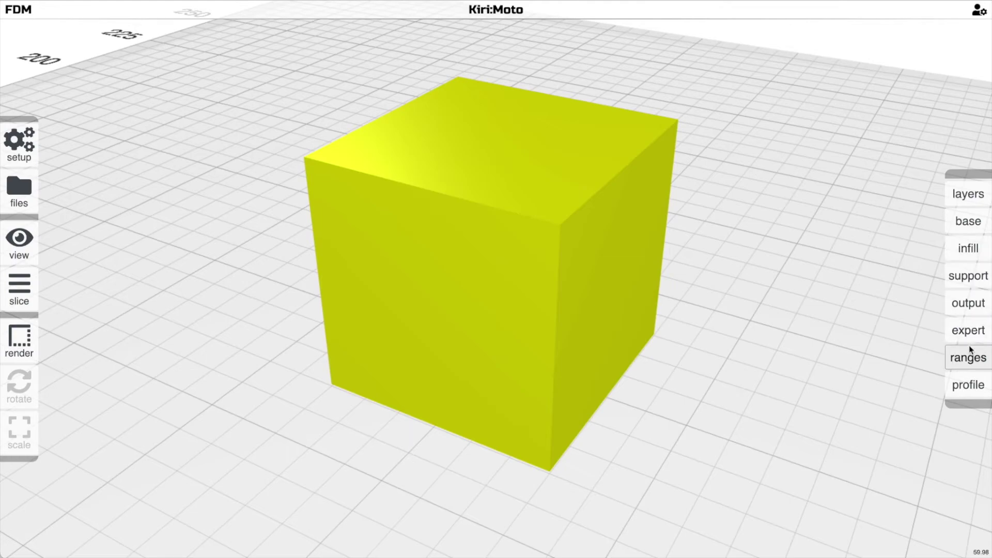
mouse_move(968, 356)
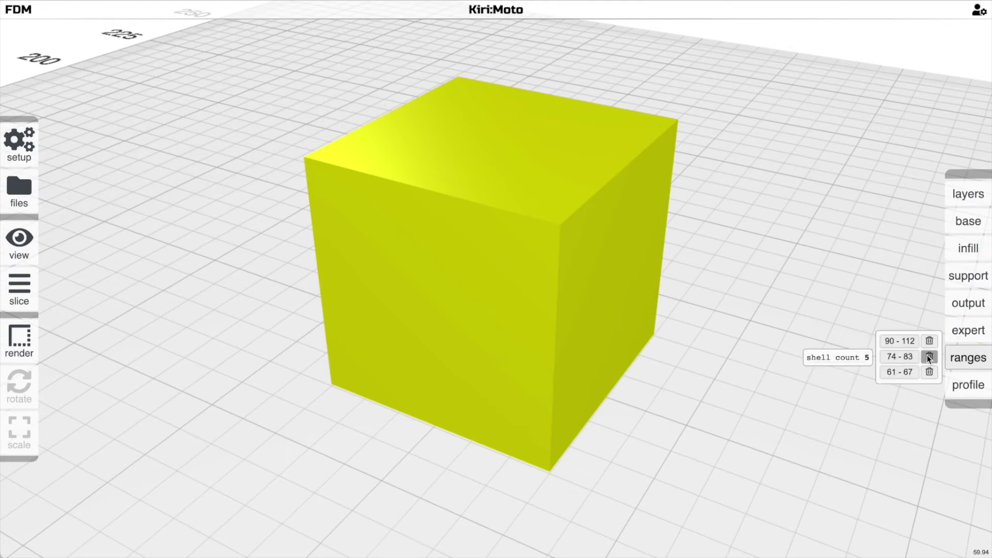
left_click_drag(806, 320, 814, 304)
key("s")
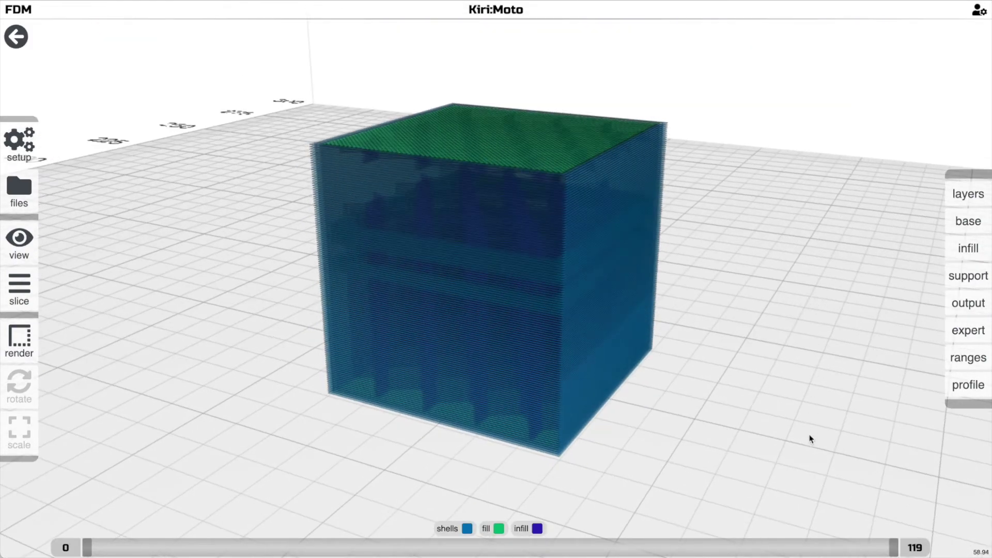
Override the infill fraction for layers 31–49 with a denser value, save it as a range and reslice the cube
left_click_drag(889, 547, 768, 548)
left_click_drag(664, 545, 407, 546)
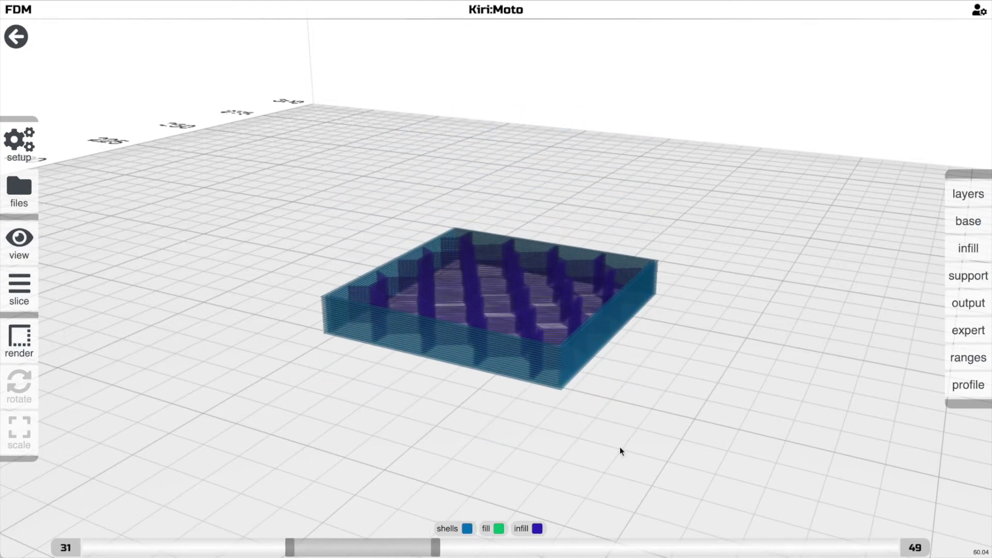
mouse_move(968, 248)
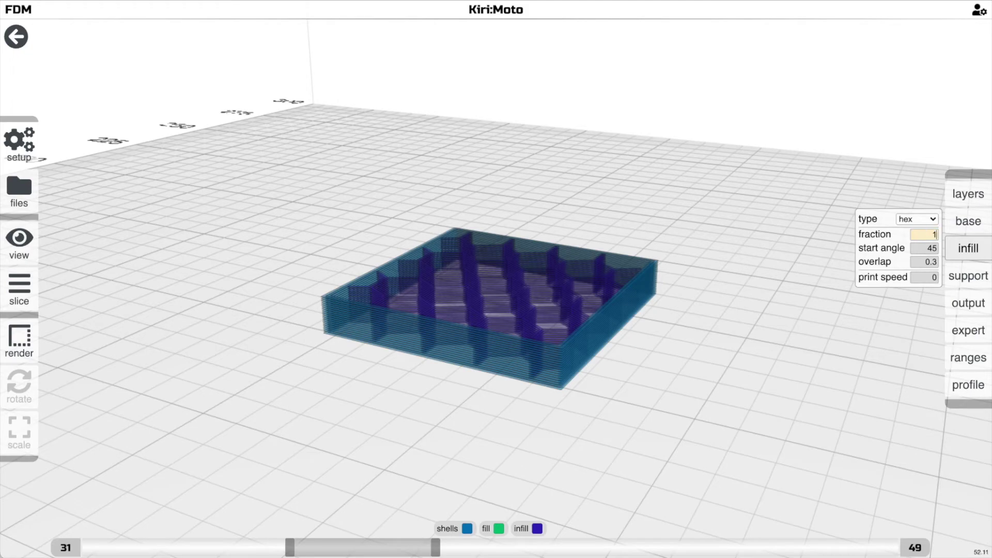
type("0.2")
key("Return")
left_click_drag(719, 324, 710, 327)
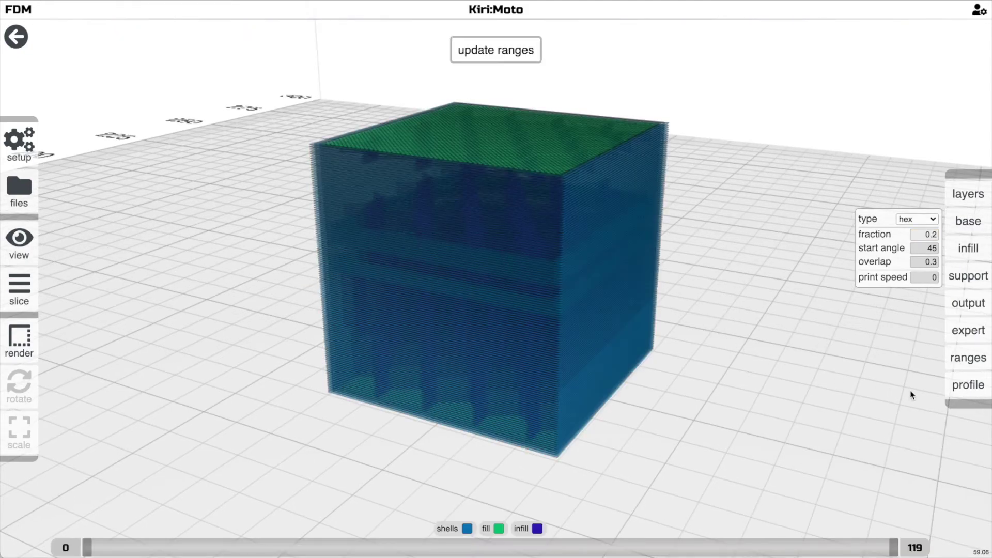
mouse_move(802, 398)
left_mouse_down()
mouse_move(850, 365)
mouse_move(832, 384)
mouse_move(811, 387)
left_mouse_up()
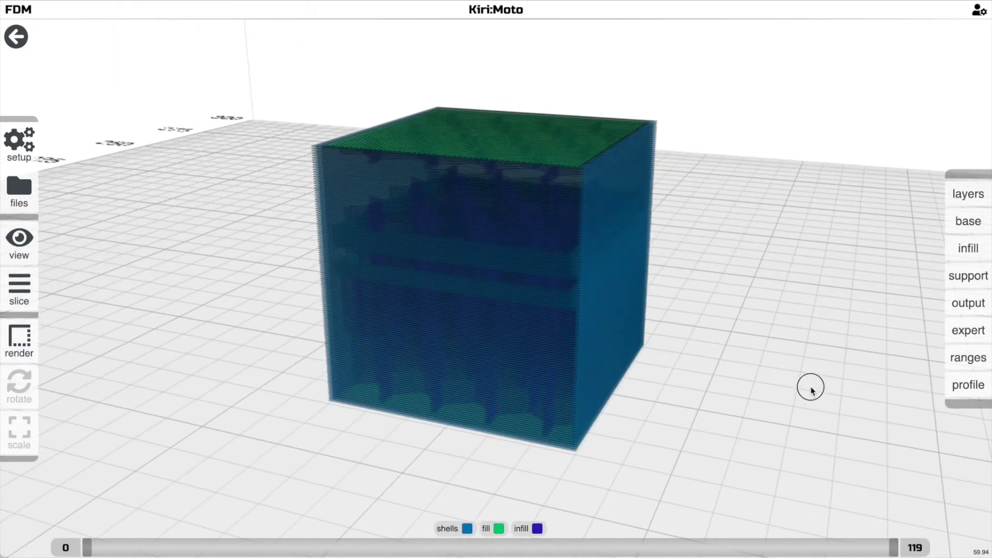
Display the ranges 31–49, 61–67, 74–83 and 90–112 in turn, and inspect the whole cube with all layers shown
left_click(962, 355)
left_click(907, 377)
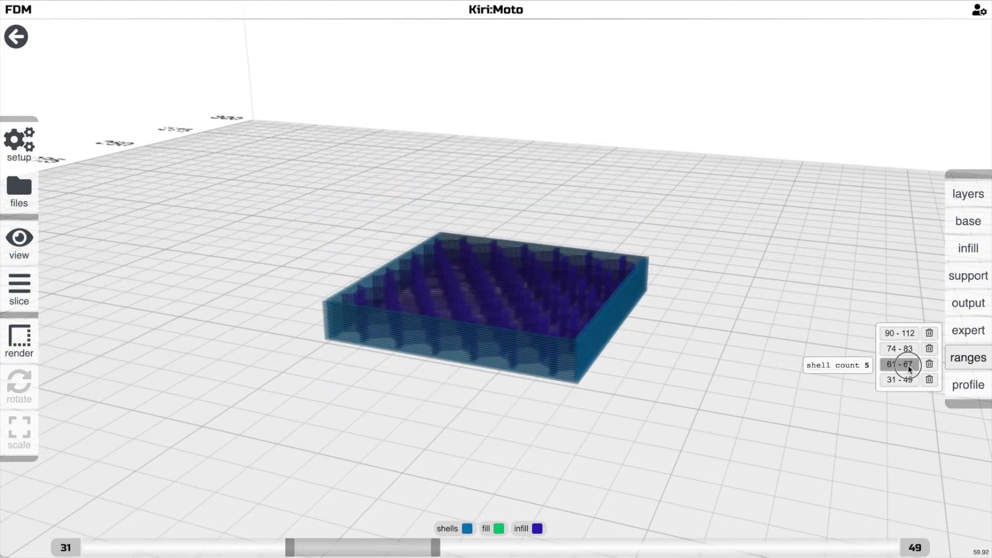
left_click(908, 365)
left_click(908, 351)
left_click(908, 338)
left_click(911, 542)
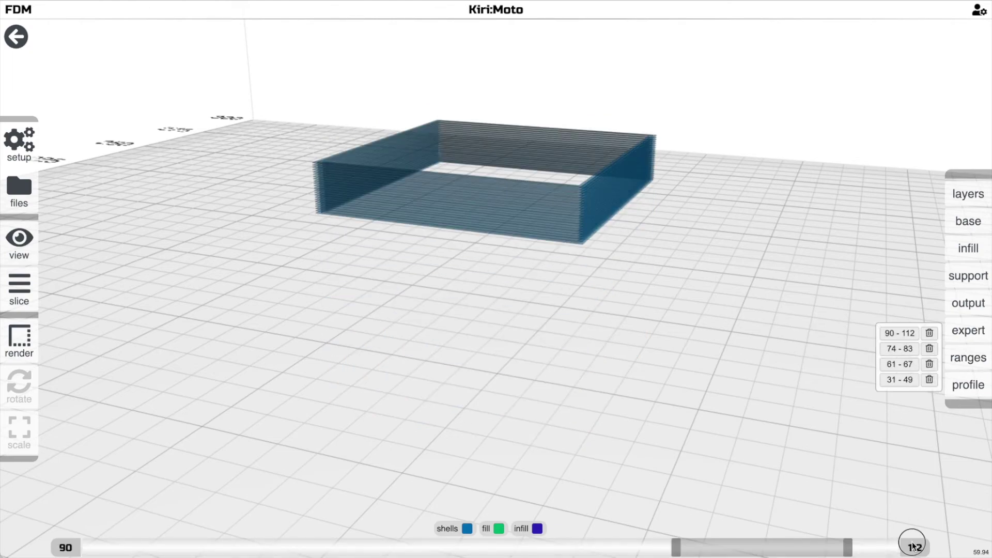
left_click_drag(791, 382, 713, 372)
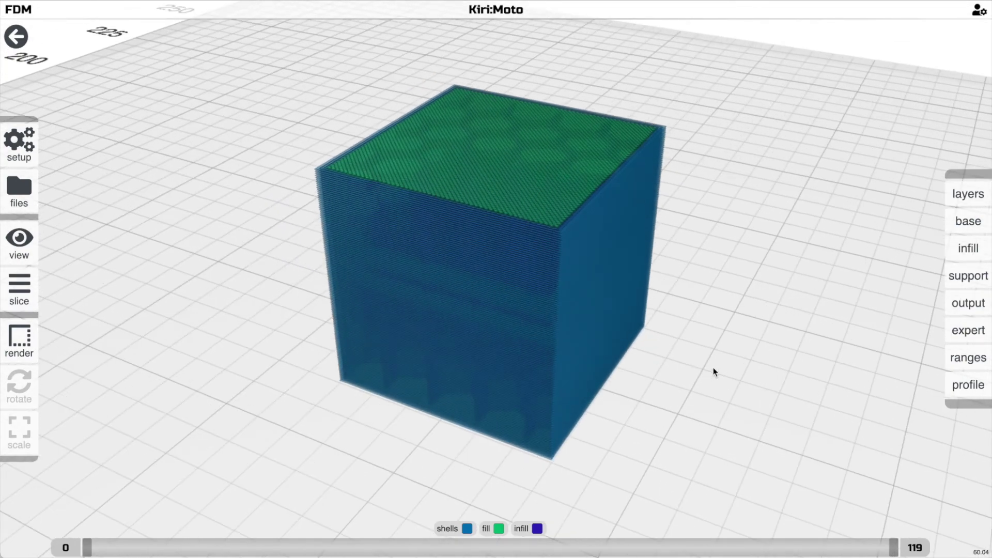
left_click_drag(712, 372, 702, 347)
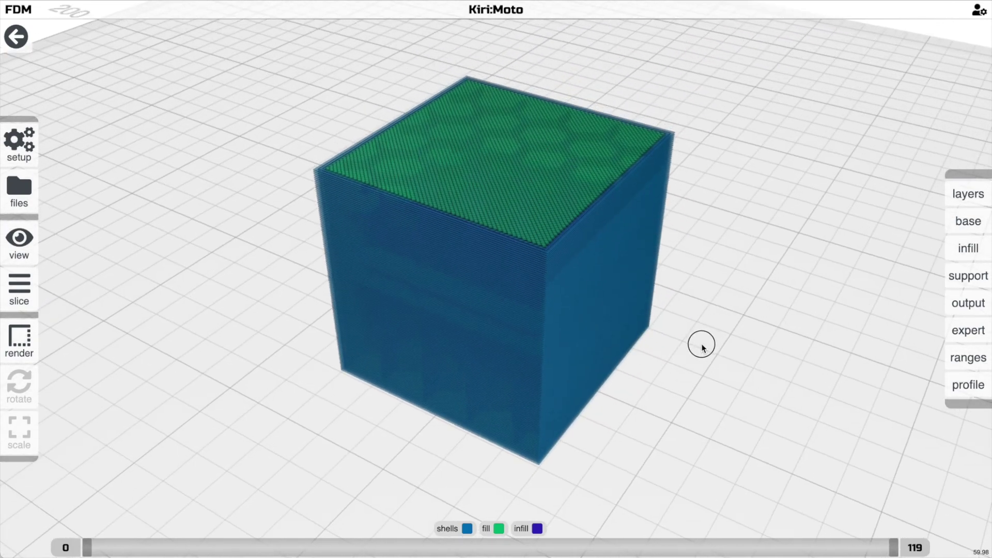